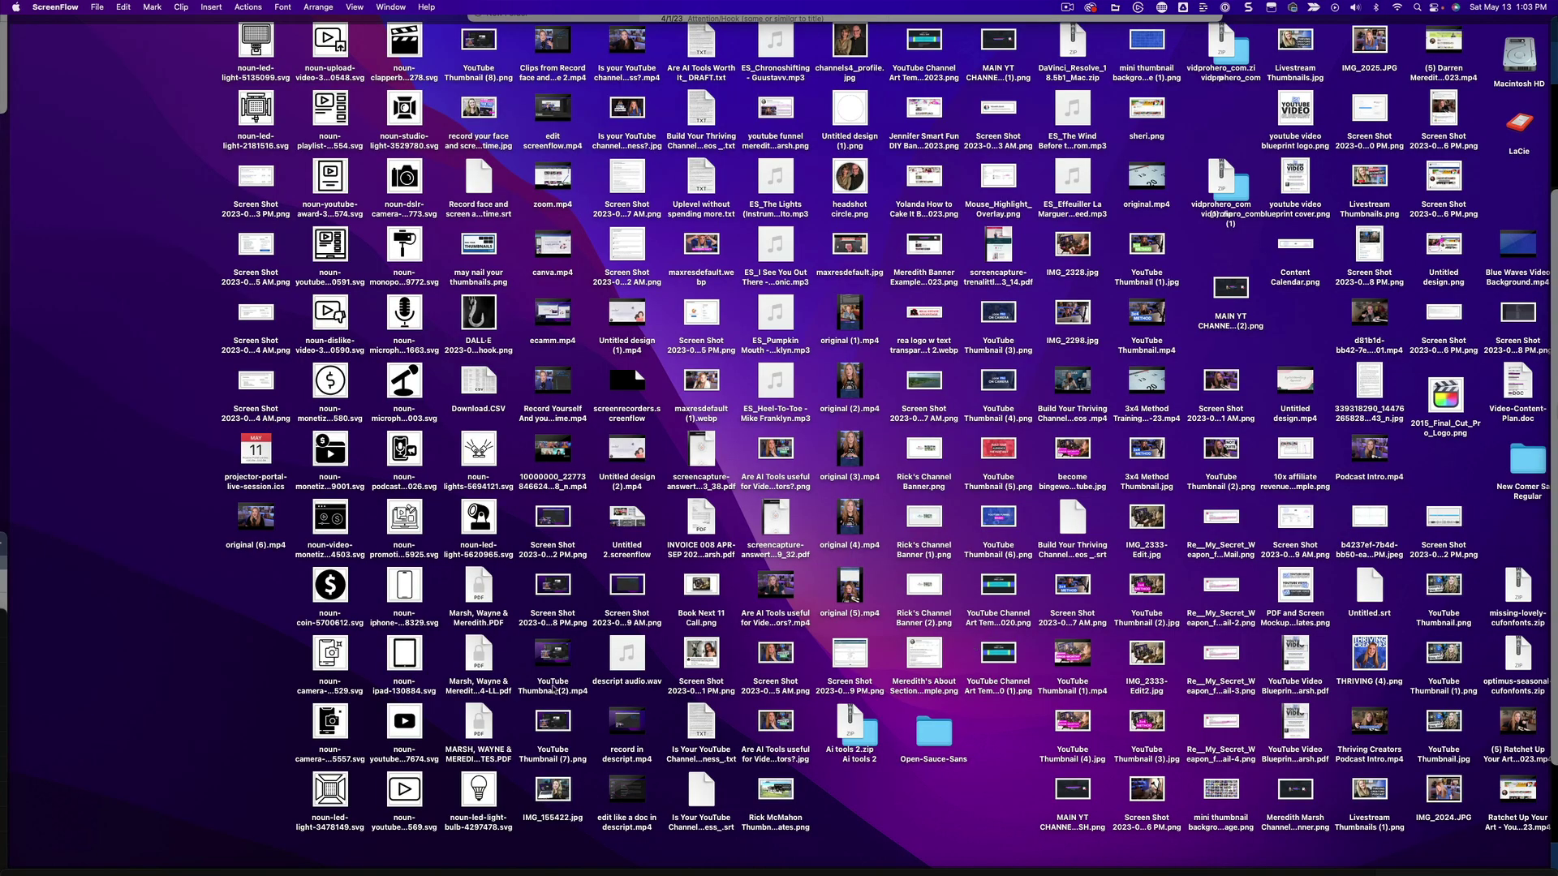
Bring the Finder windows forward and move the INBOX, 3x4 Method and Desktop windows aside
{"action": "left_click", "coordinate": [805, 433]}
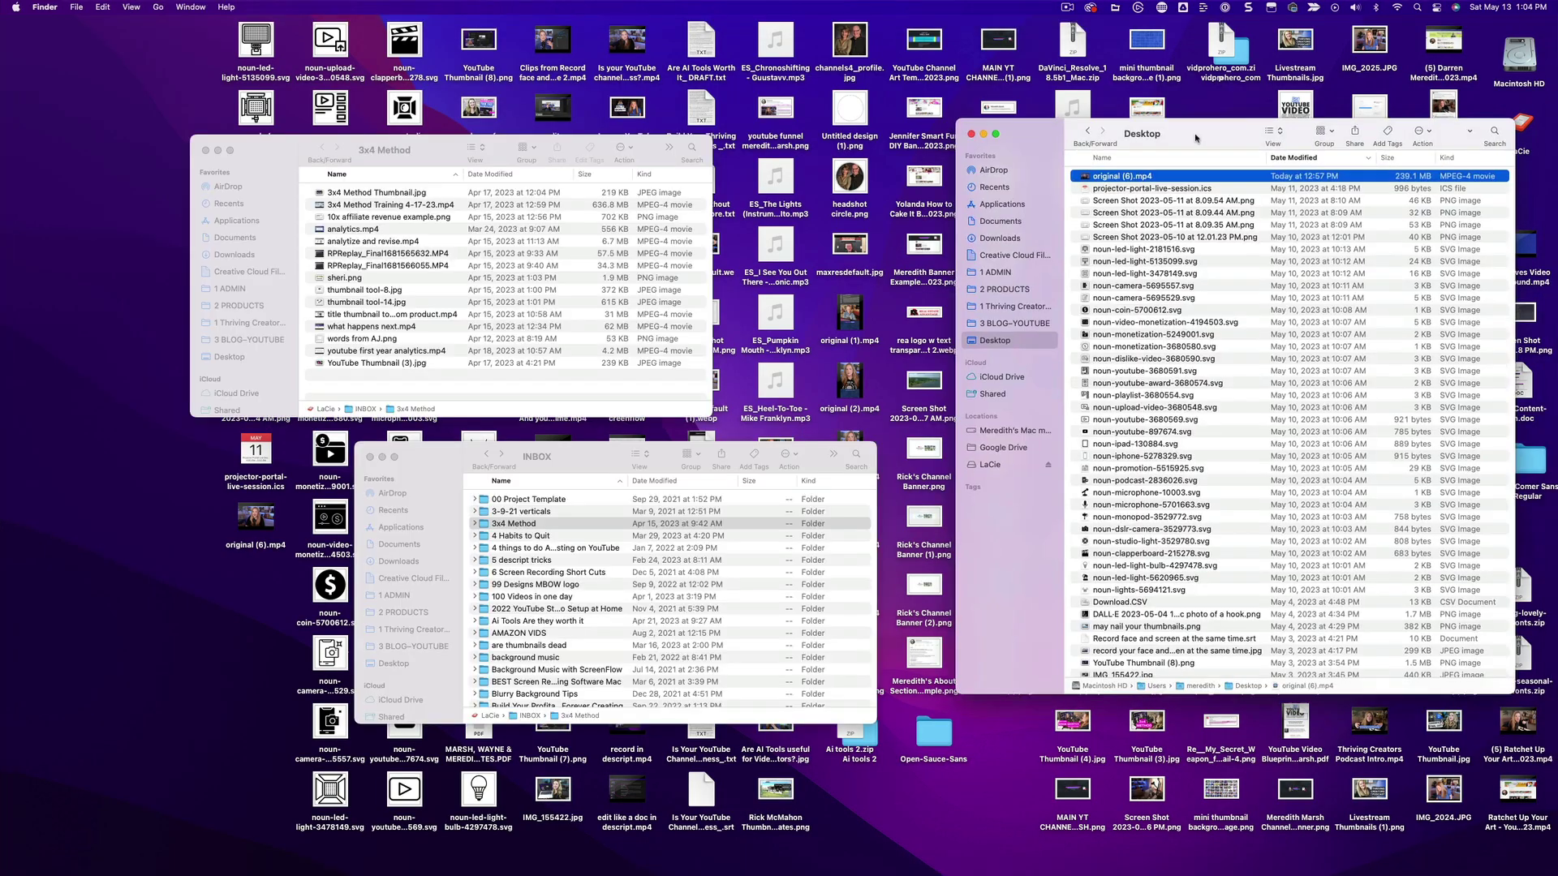
{"action": "left_click_drag", "start_coordinate": [591, 464], "coordinate": [907, 539]}
{"action": "left_click_drag", "start_coordinate": [420, 152], "coordinate": [333, 540]}
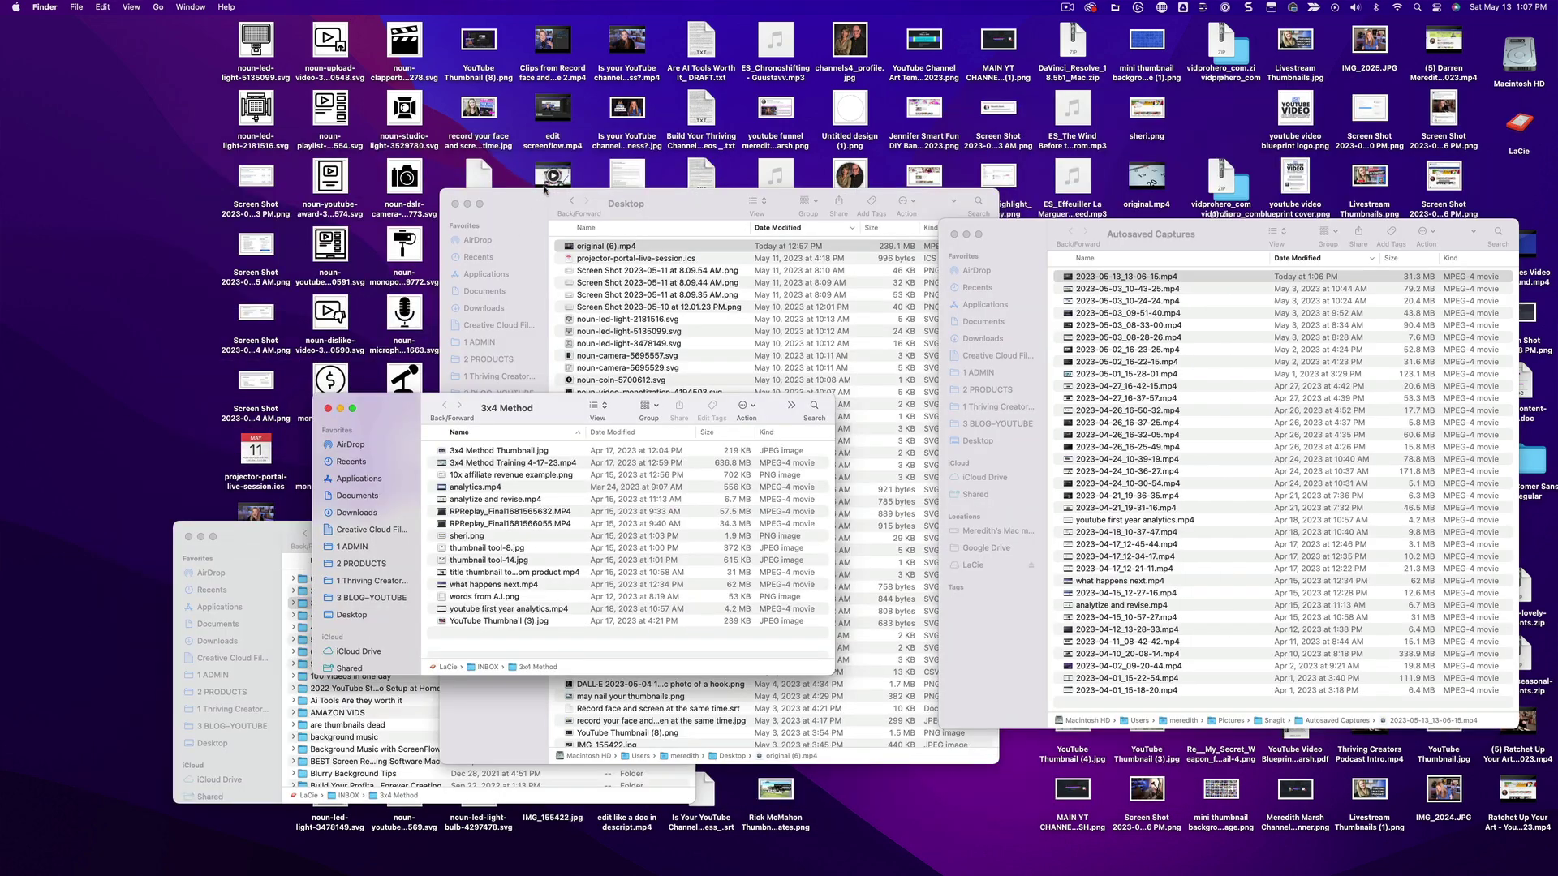
{"action": "left_click_drag", "start_coordinate": [649, 202], "coordinate": [807, 295]}
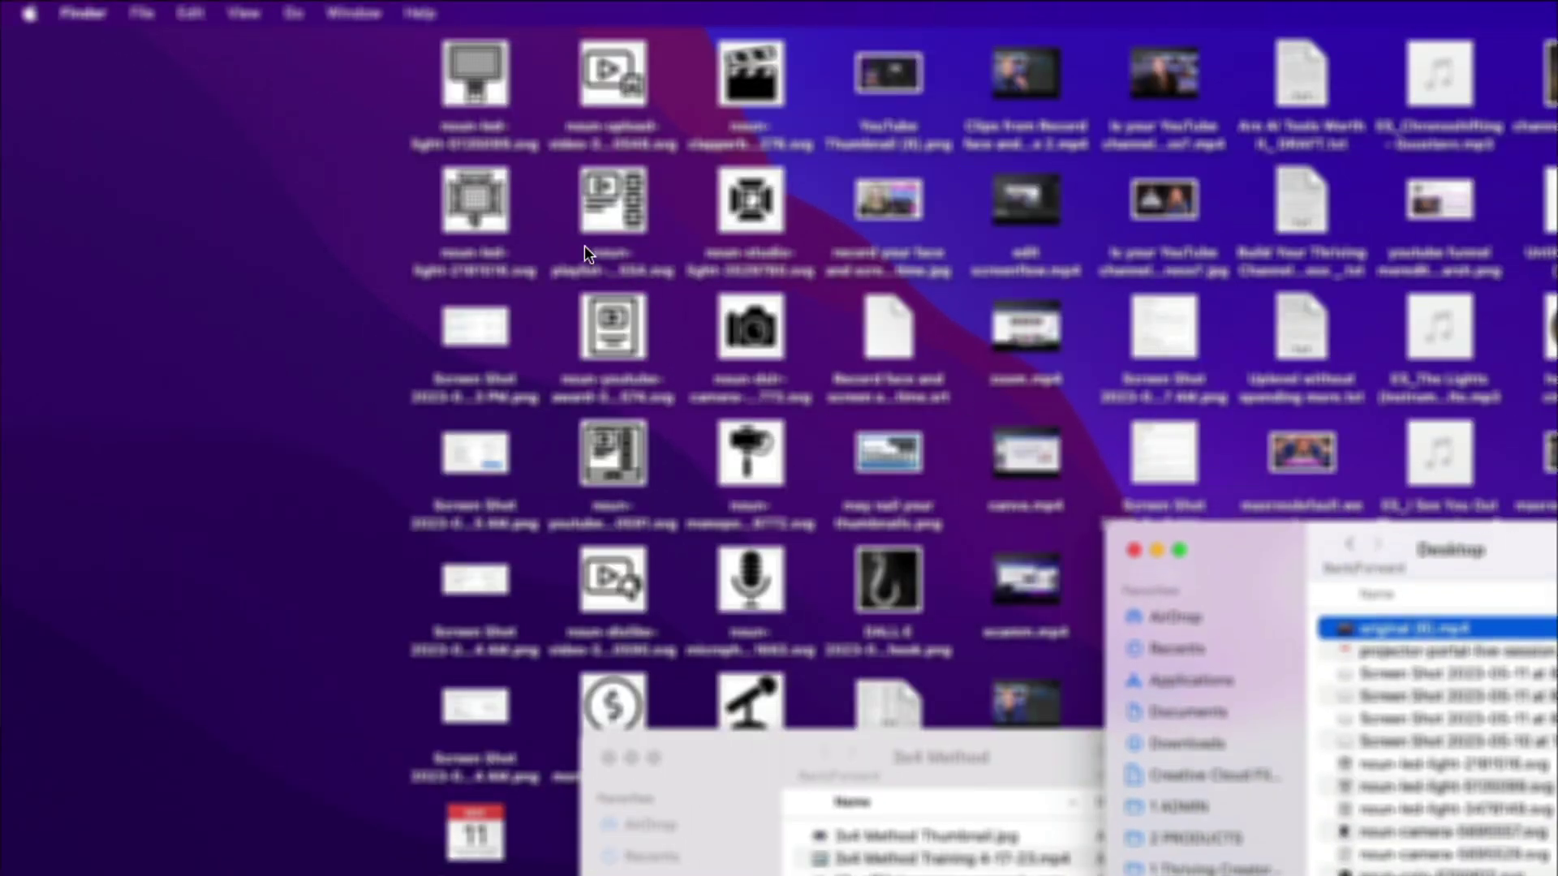
Move both led-light icons and the upload-video icon to the desktop's left edge, then close Finder windows
{"action": "left_click", "coordinate": [480, 198]}
{"action": "left_click_drag", "start_coordinate": [479, 195], "coordinate": [355, 206]}
{"action": "left_click_drag", "start_coordinate": [467, 66], "coordinate": [222, 142]}
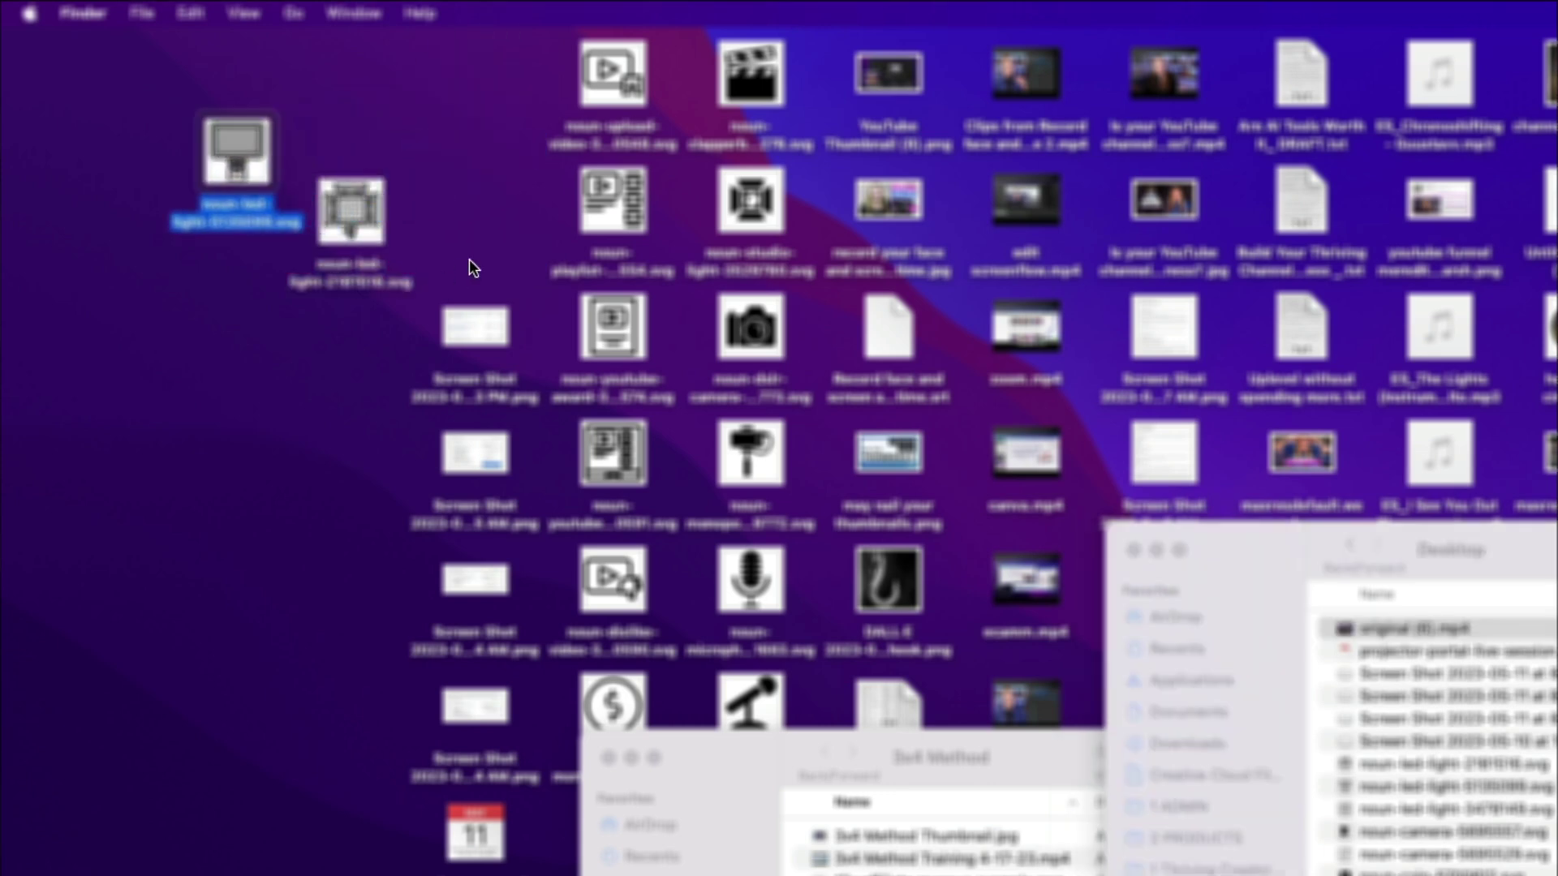
{"action": "left_click_drag", "start_coordinate": [253, 284], "coordinate": [232, 295]}
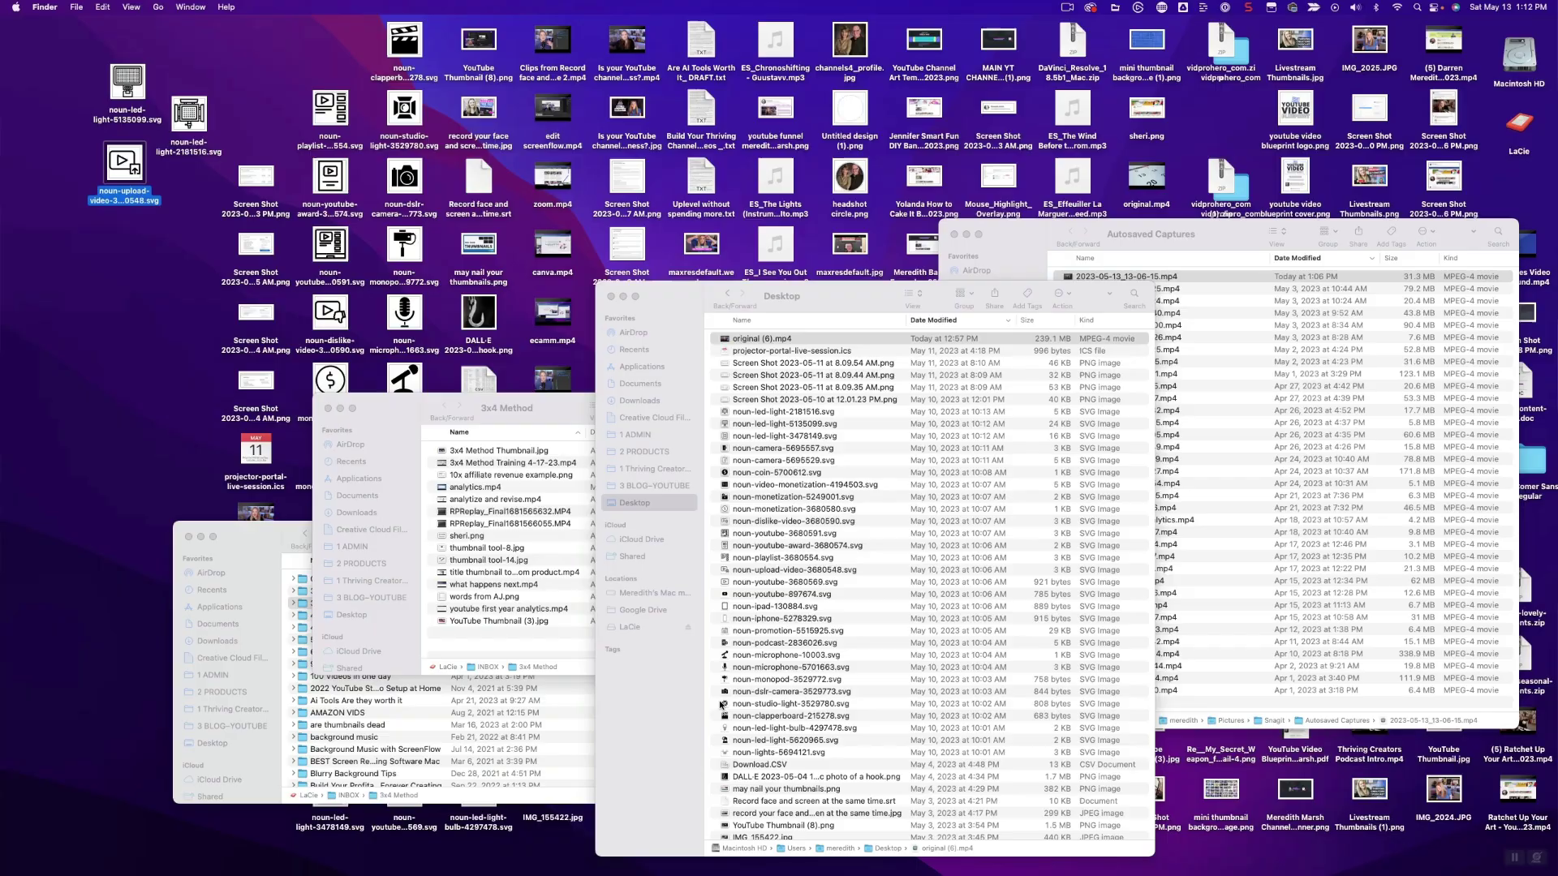
{"action": "key", "text": "super+w"}
{"action": "key", "text": "super+w"}
{"action": "key", "text": "super+w"}
{"action": "key", "text": "super+w"}
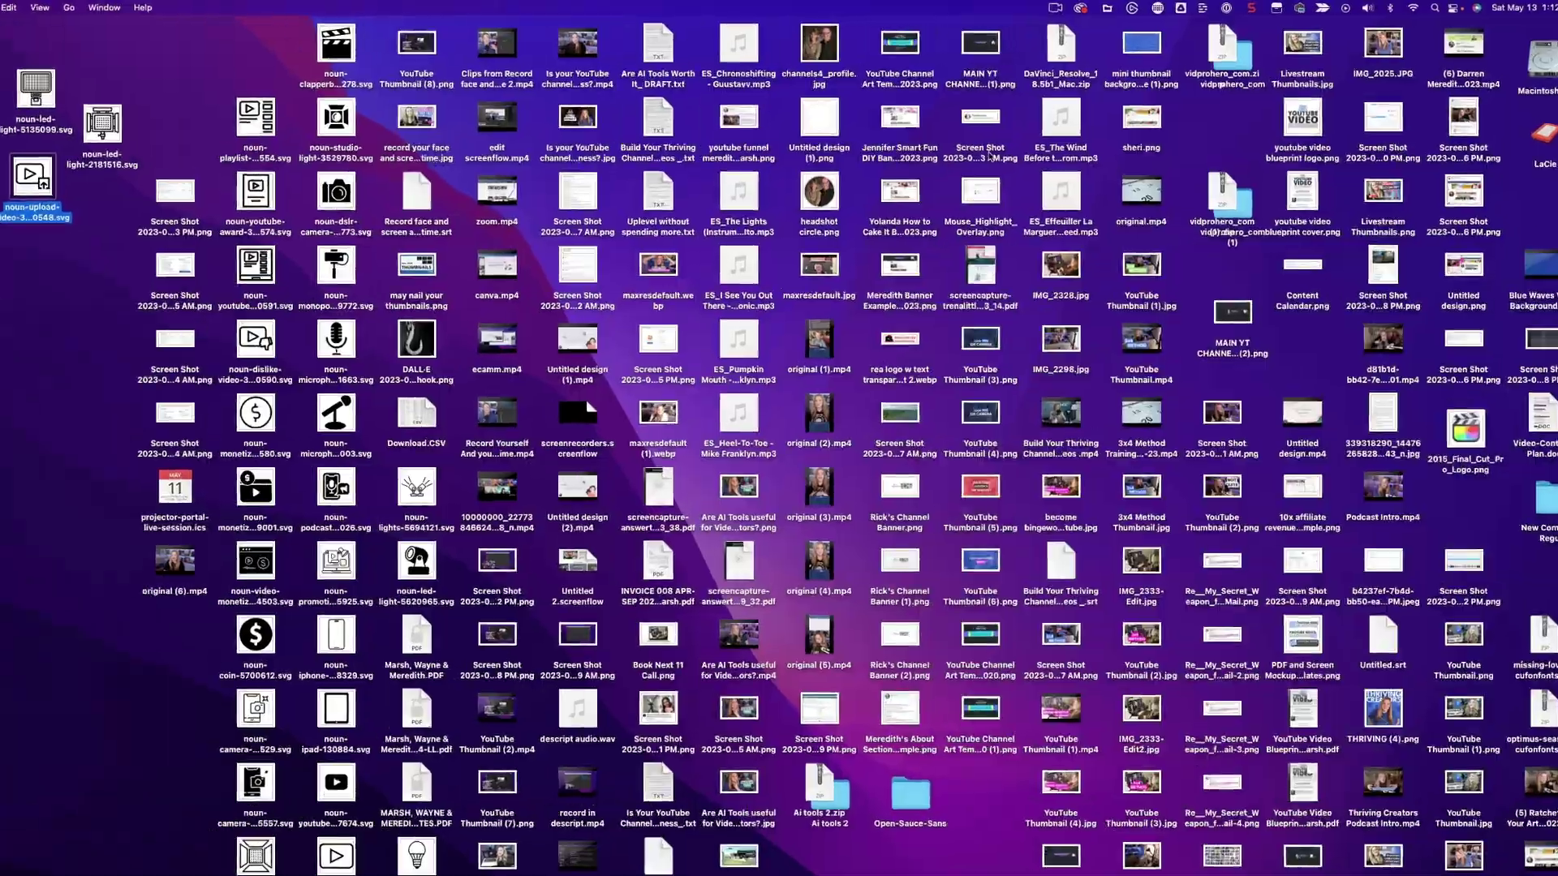
Hide desktop icons via ScreenFlow's menu-bar menu, then start region selection with the 2560 × 1440 Preset Sizes
{"action": "left_click", "coordinate": [1067, 7]}
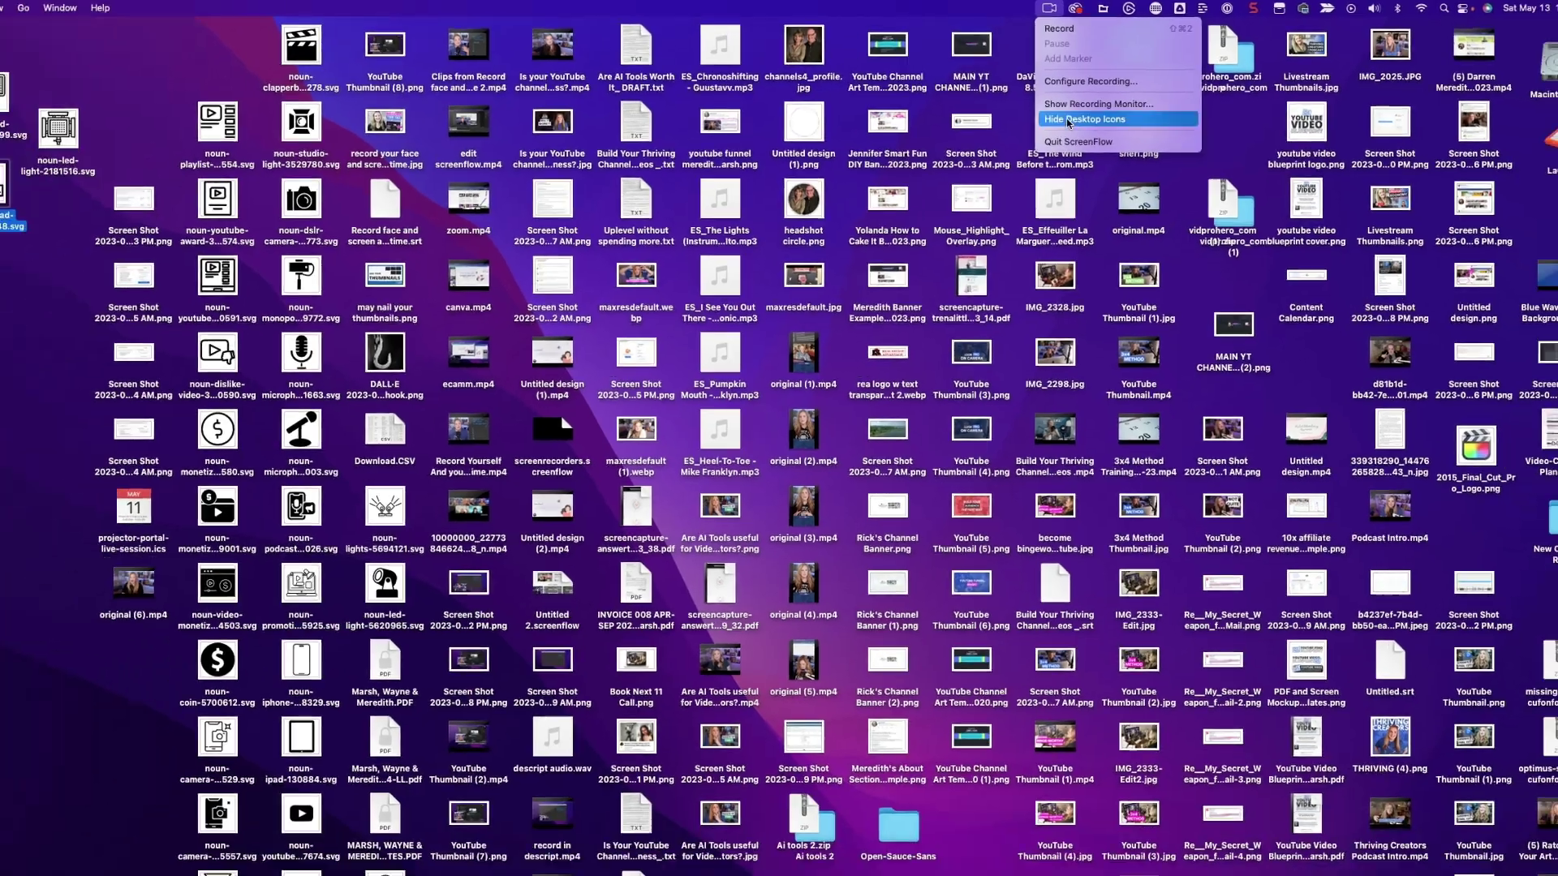
{"action": "left_click", "coordinate": [1035, 193]}
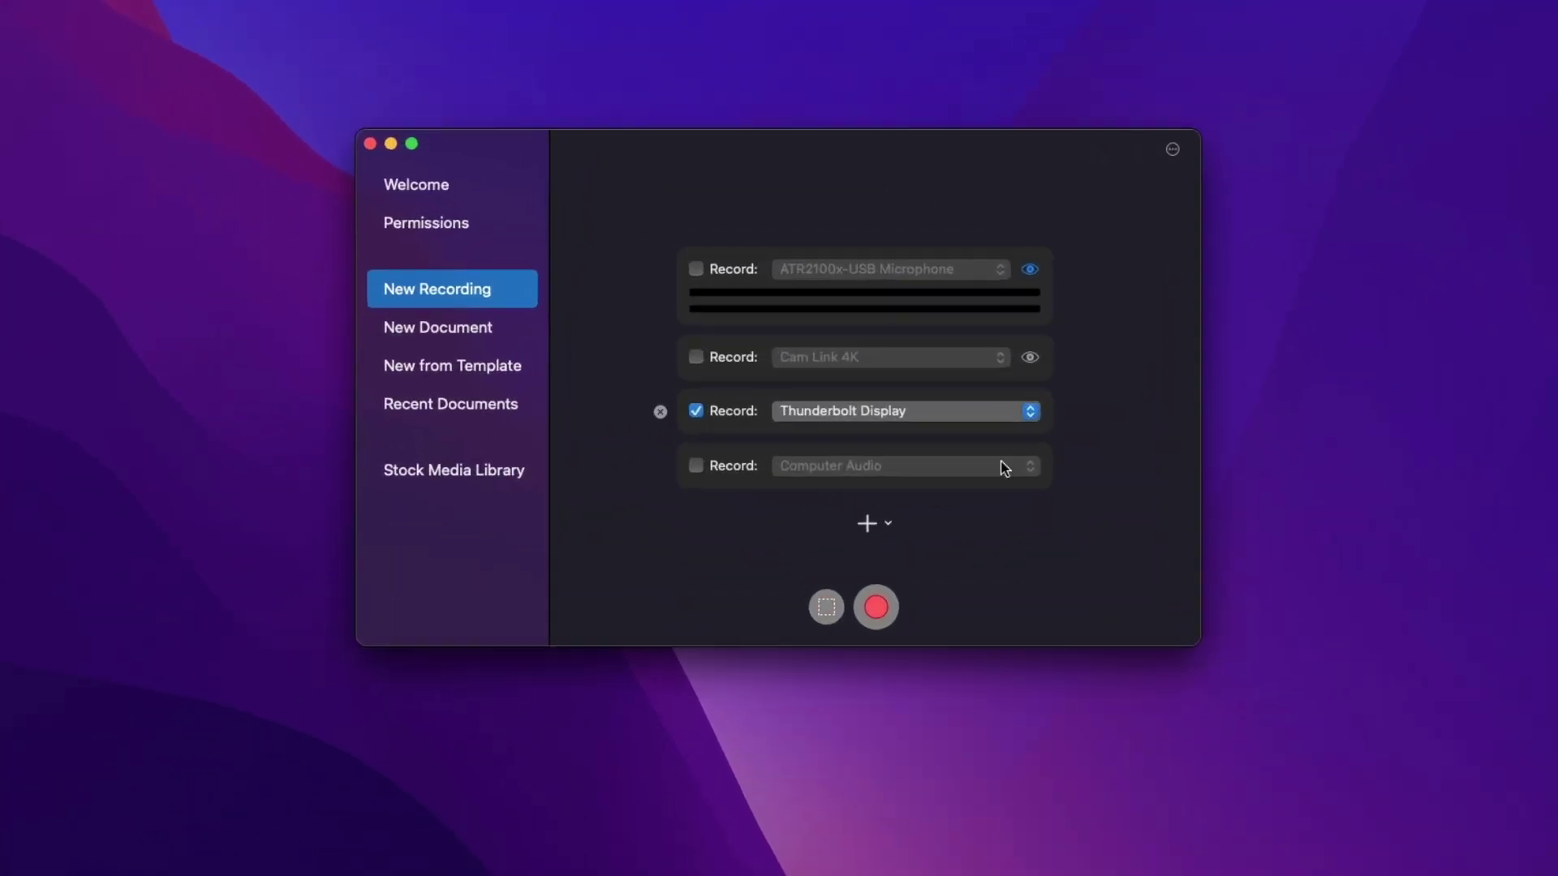
{"action": "left_click", "coordinate": [831, 660]}
{"action": "left_click", "coordinate": [822, 805]}
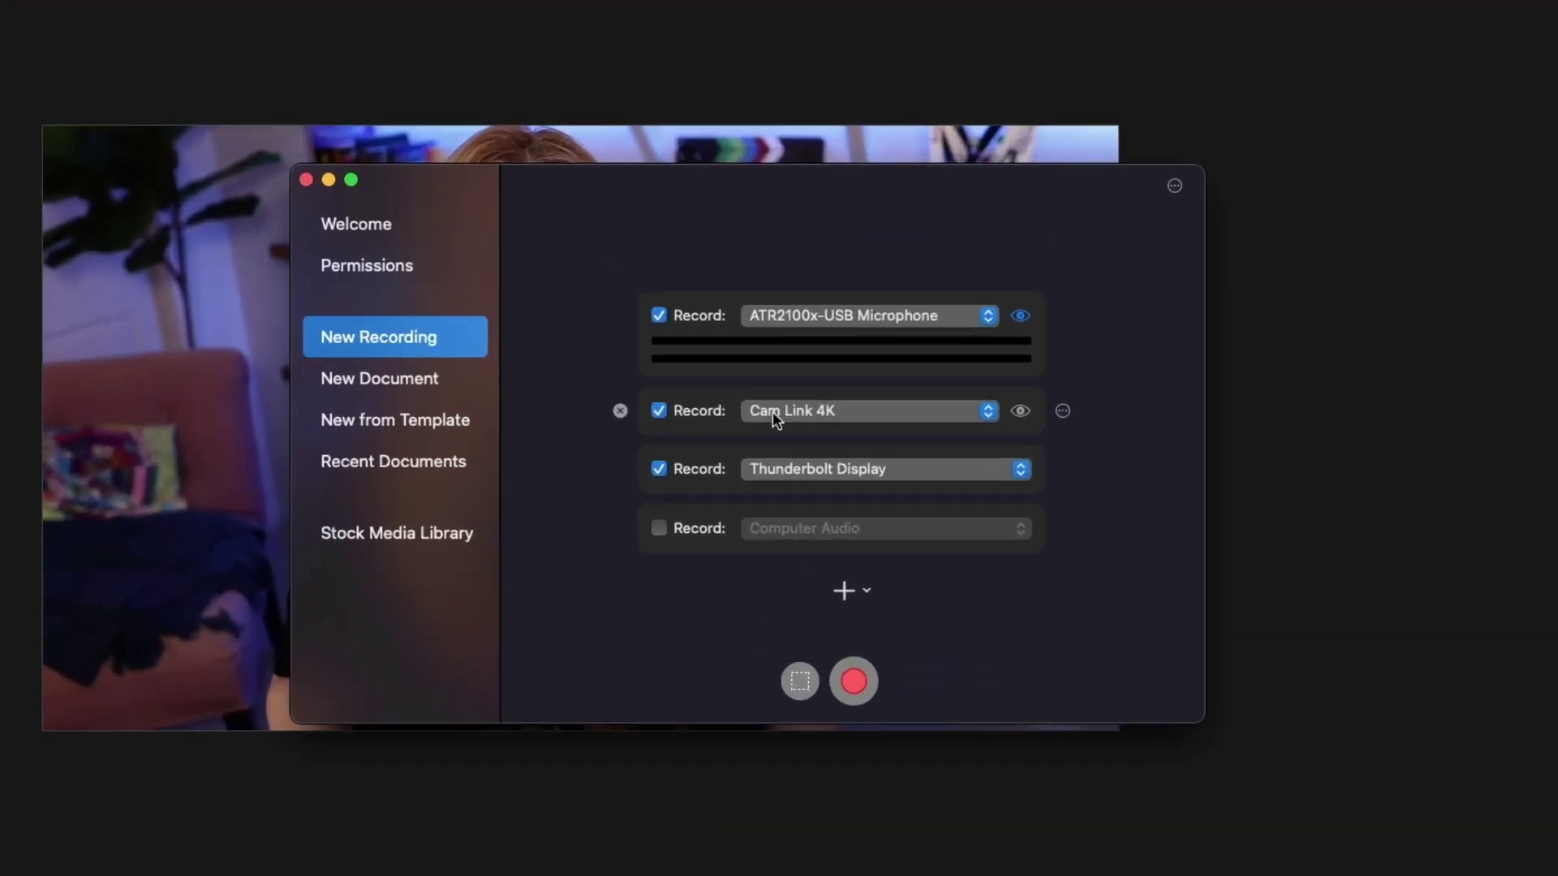
Show the Cam Link 4K live preview and bring up the Computer Audio source choices
{"action": "left_click", "coordinate": [1020, 411]}
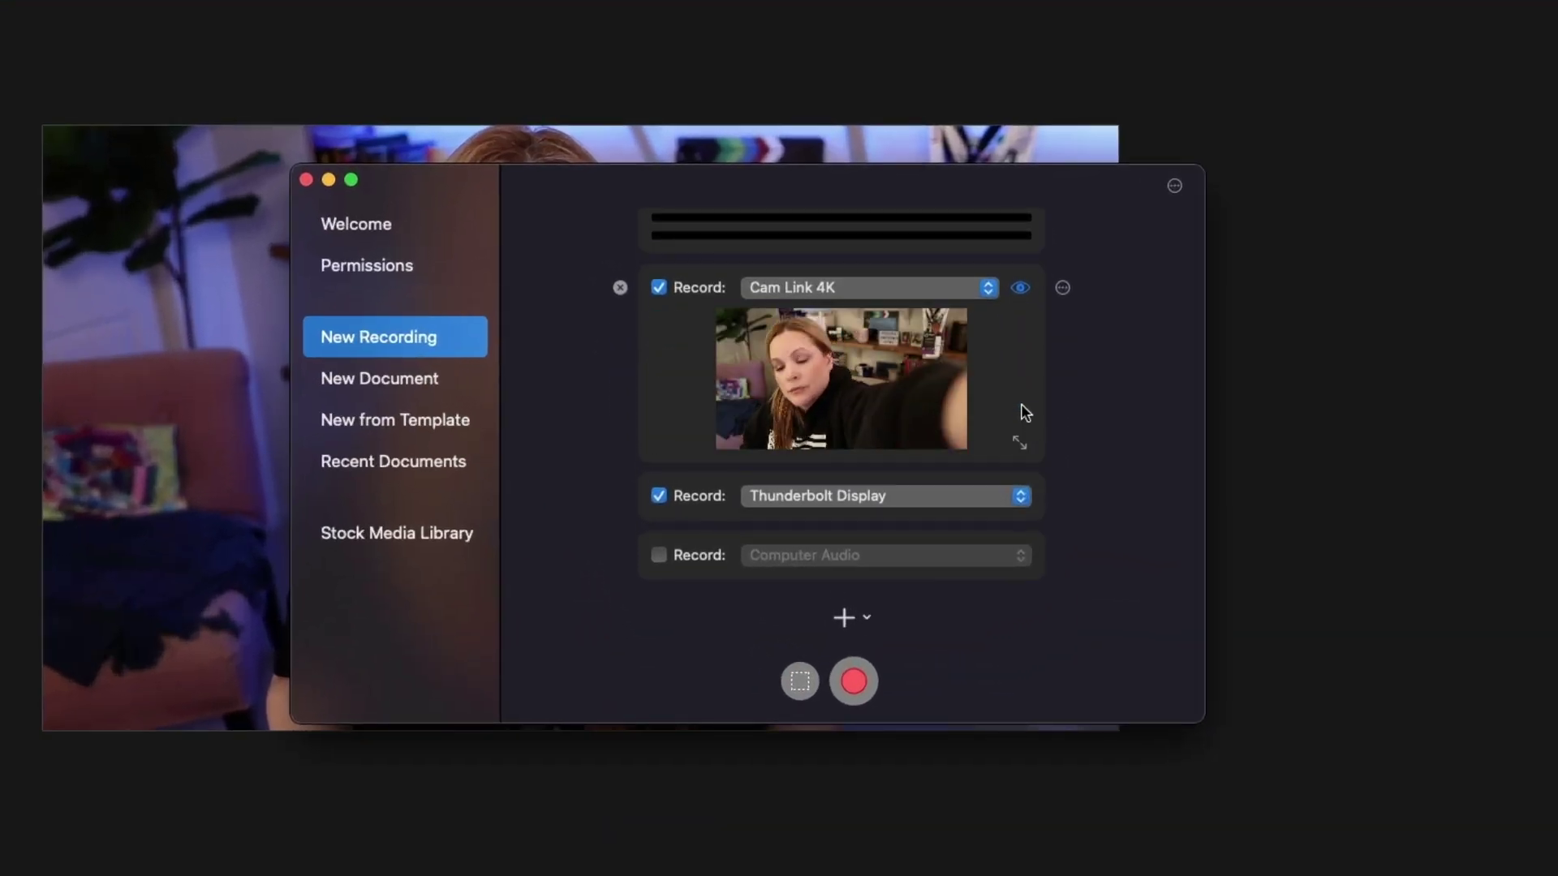
{"action": "left_click", "coordinate": [807, 554]}
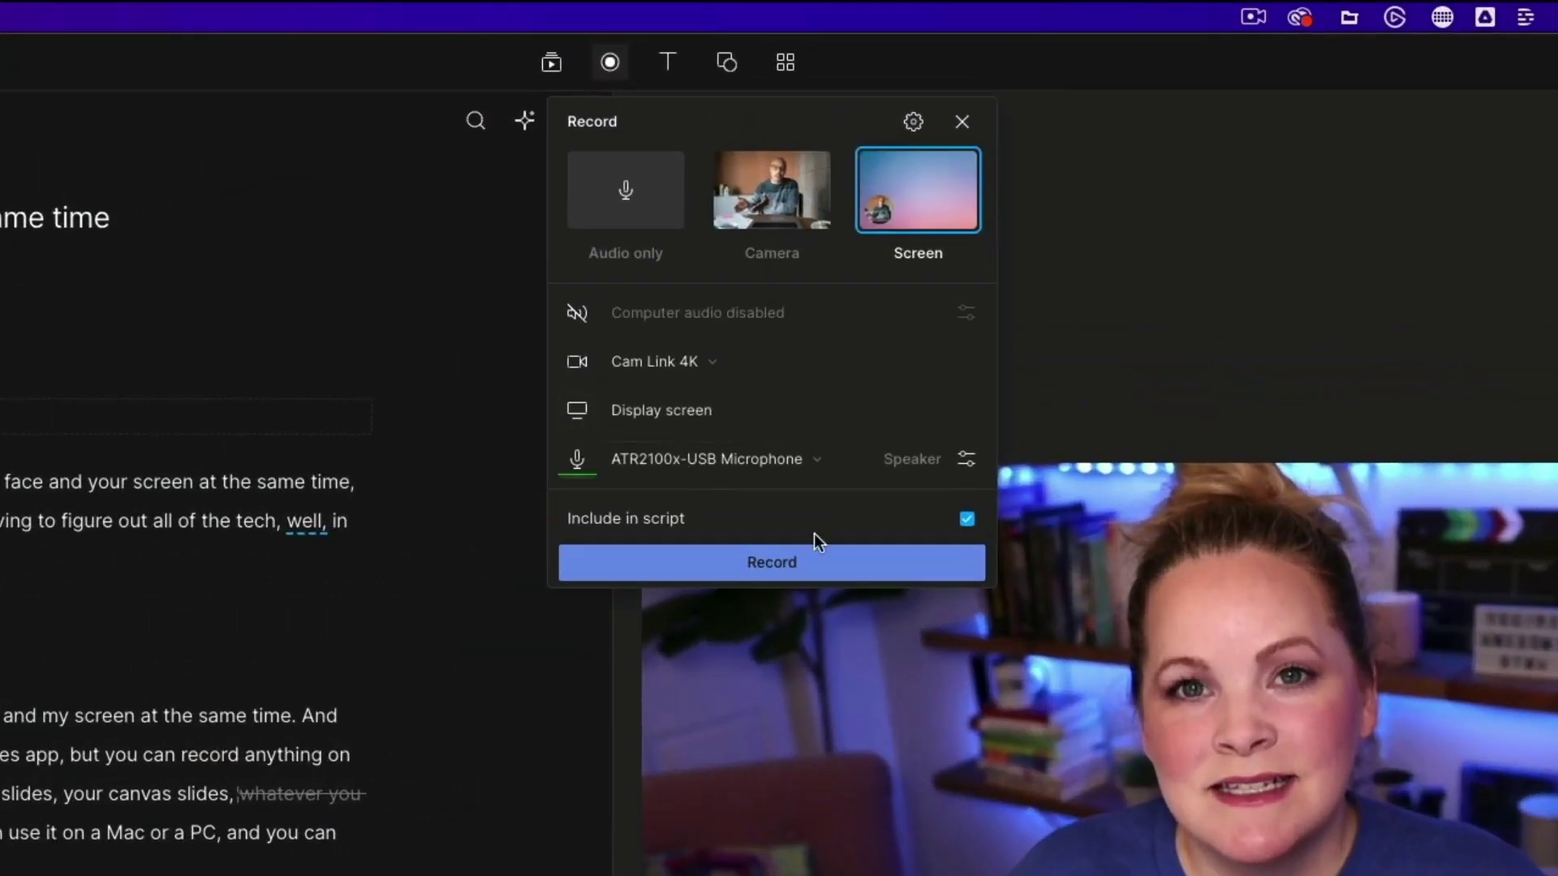
Start a new Descript screen-and-camera recording that captures the full screen
{"action": "left_click", "coordinate": [815, 559]}
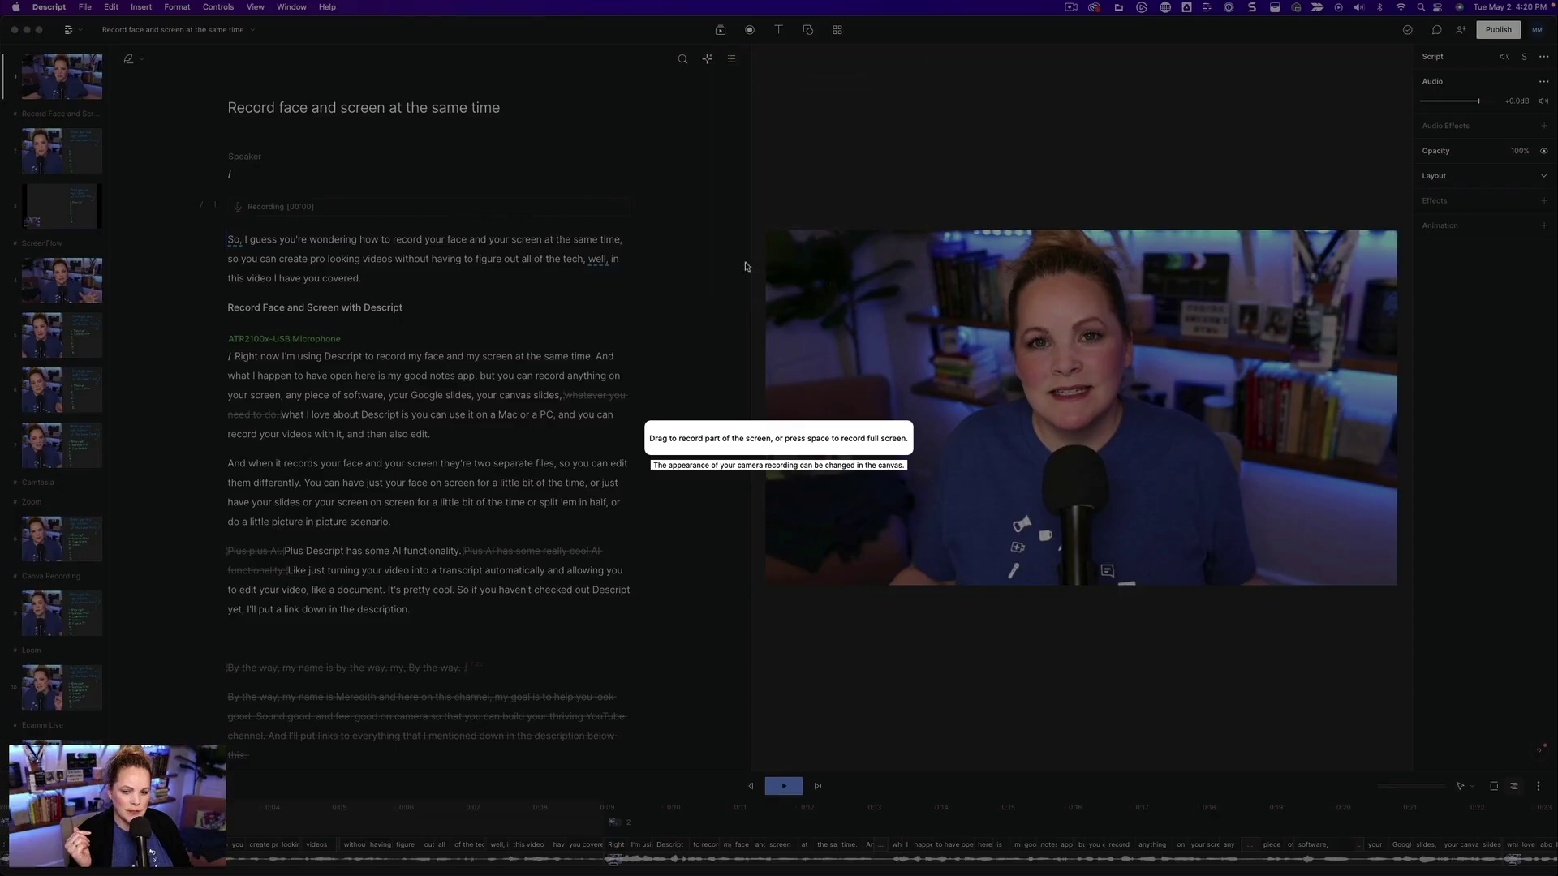
{"action": "key", "text": "space"}
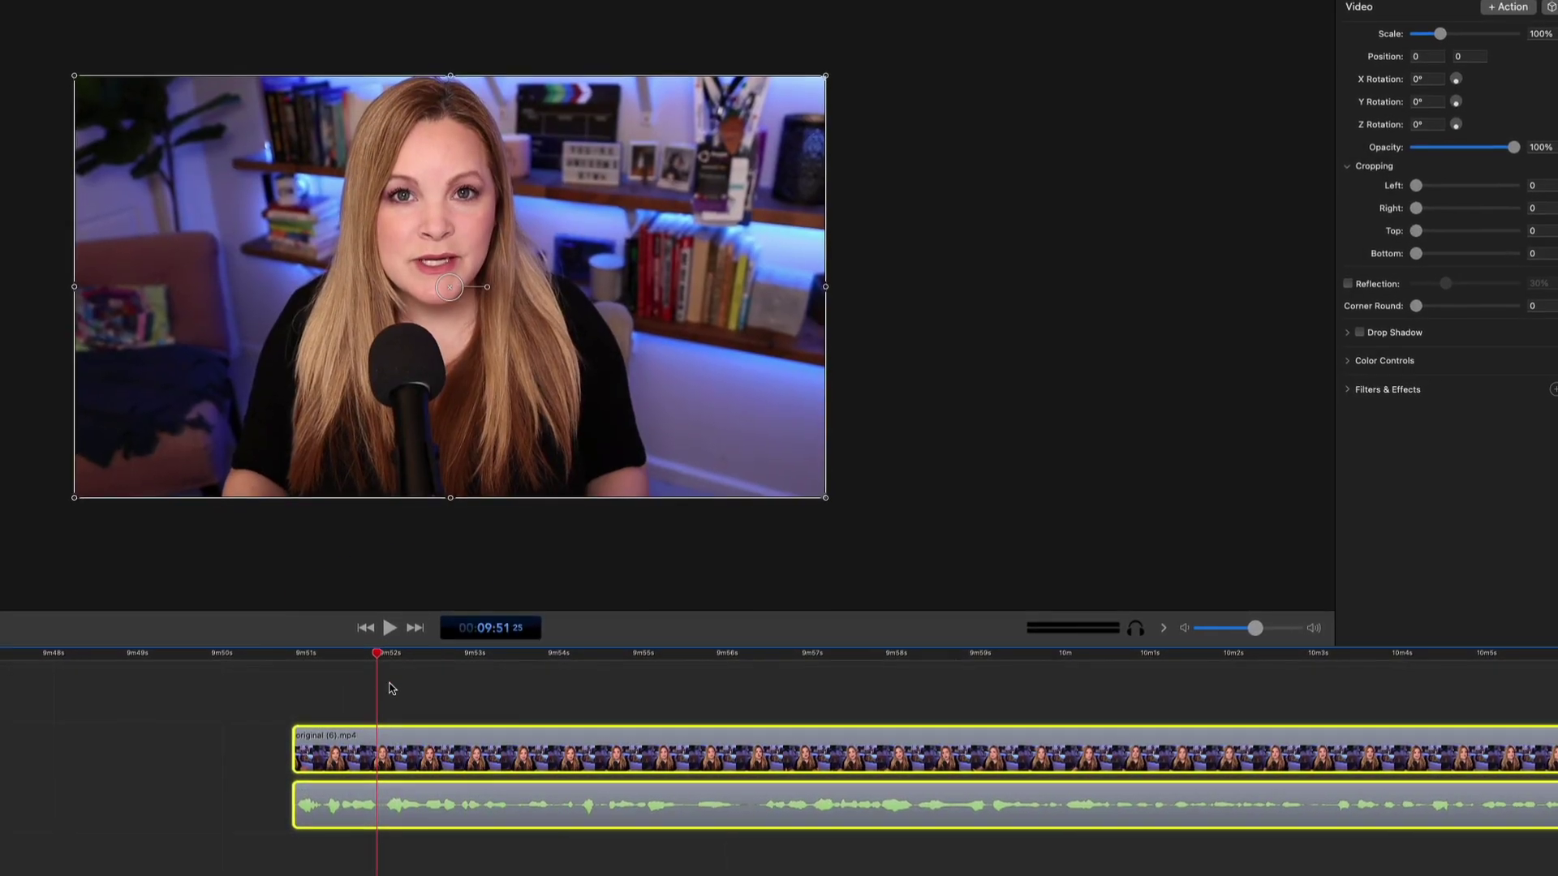
Split the original (6).mp4 clip at the playhead and again at 9:54.28
{"action": "key", "text": "t"}
{"action": "left_click", "coordinate": [410, 813]}
{"action": "left_click", "coordinate": [332, 803]}
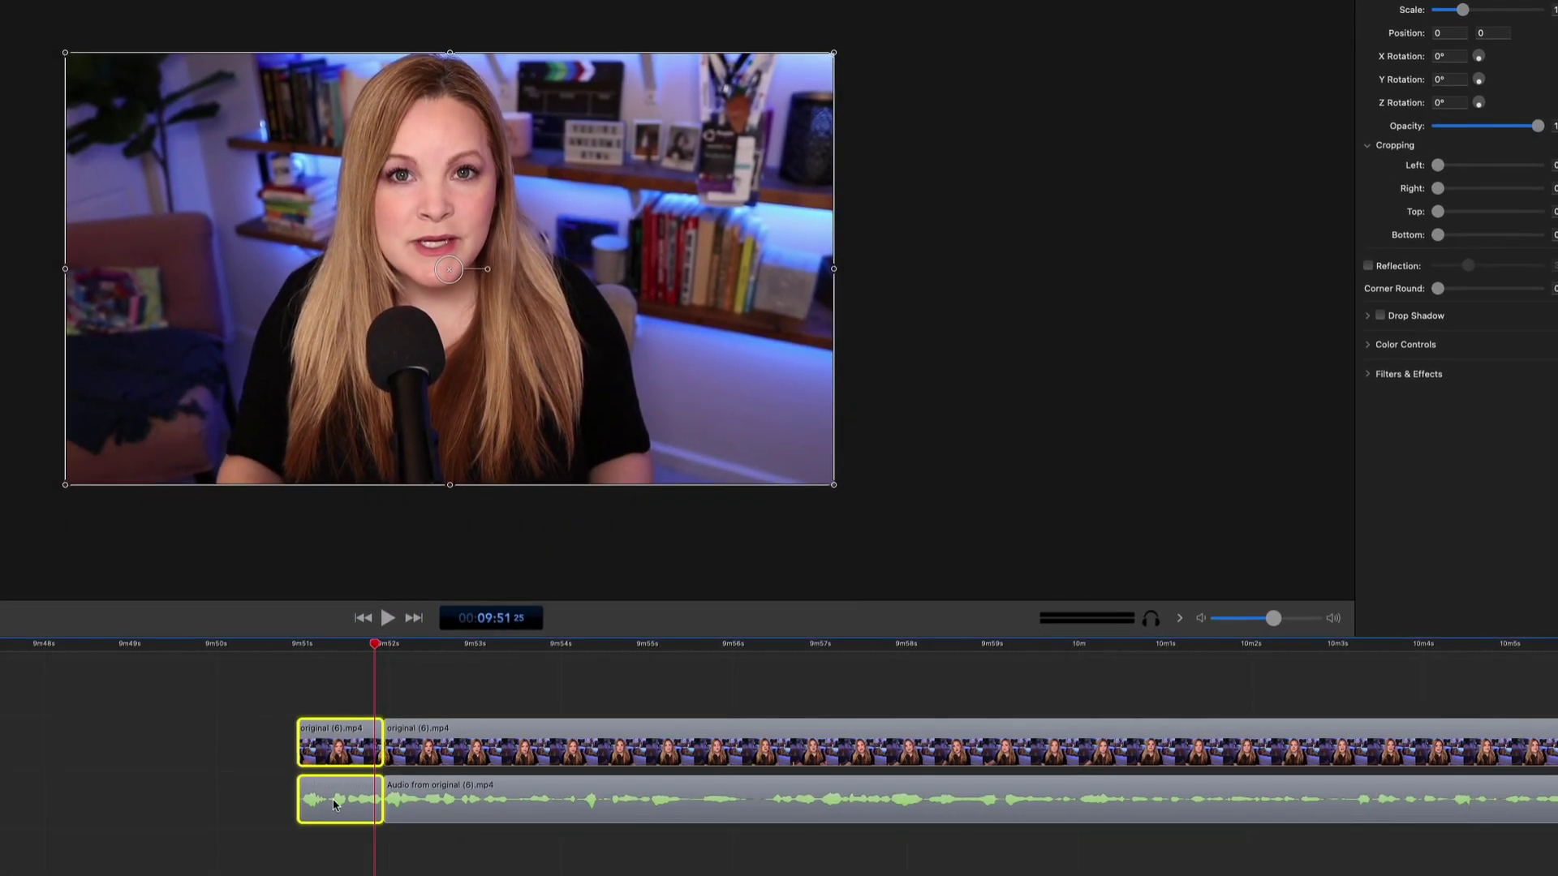
{"action": "left_click", "coordinate": [506, 643]}
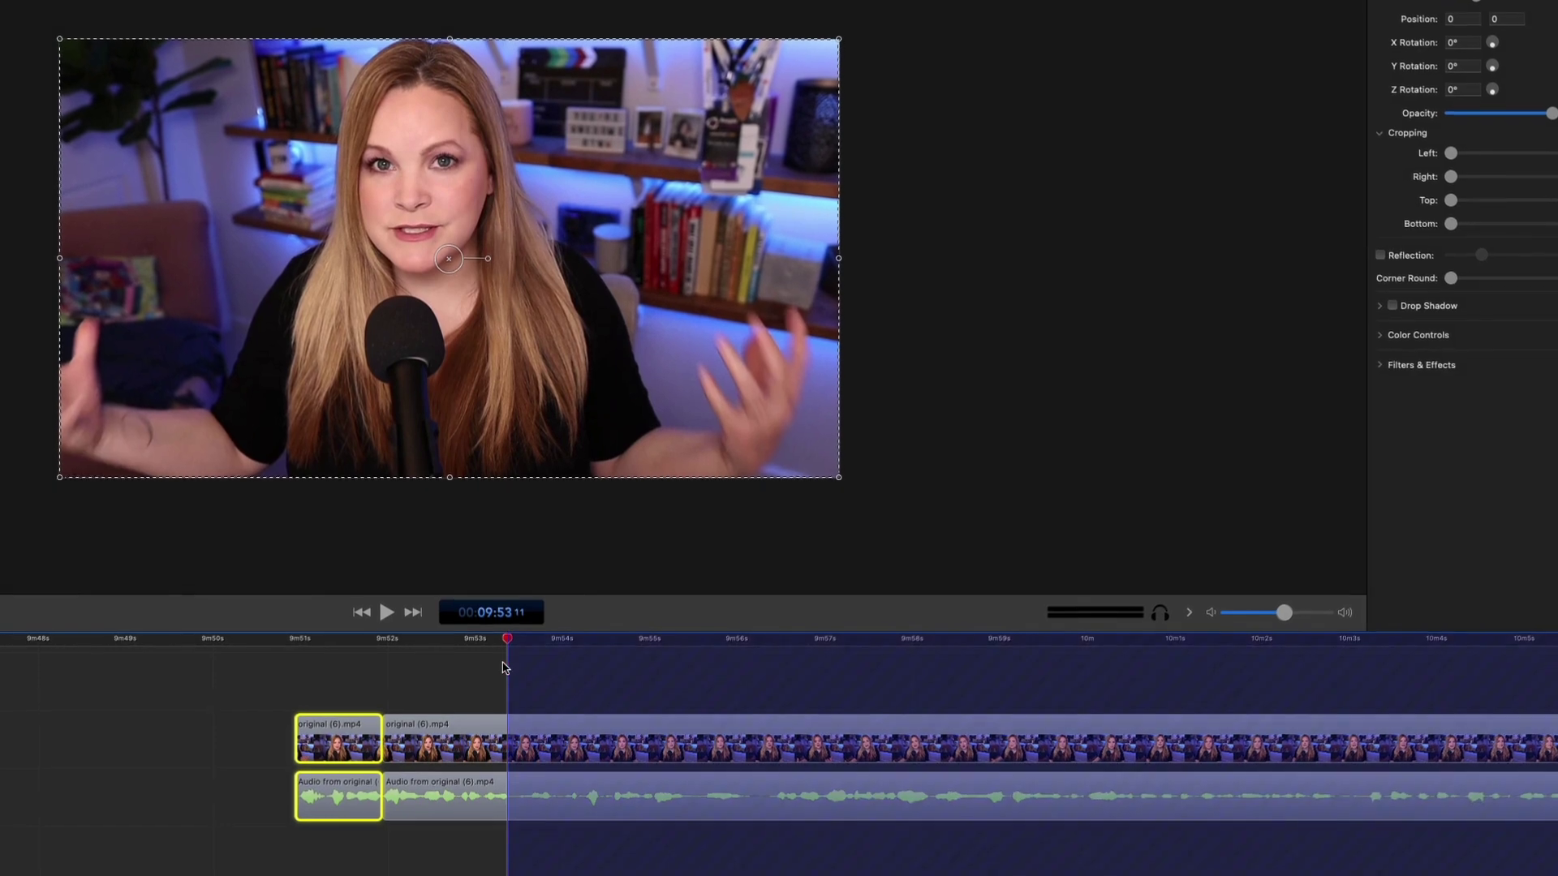
{"action": "left_click_drag", "start_coordinate": [527, 641], "coordinate": [650, 643]}
{"action": "left_click", "coordinate": [681, 791]}
{"action": "key", "text": "t"}
Shift the split pieces together to close the gap, then play back the edited section
{"action": "left_click", "coordinate": [705, 707]}
{"action": "left_click_drag", "start_coordinate": [706, 707], "coordinate": [730, 707]}
{"action": "left_click_drag", "start_coordinate": [271, 686], "coordinate": [617, 803]}
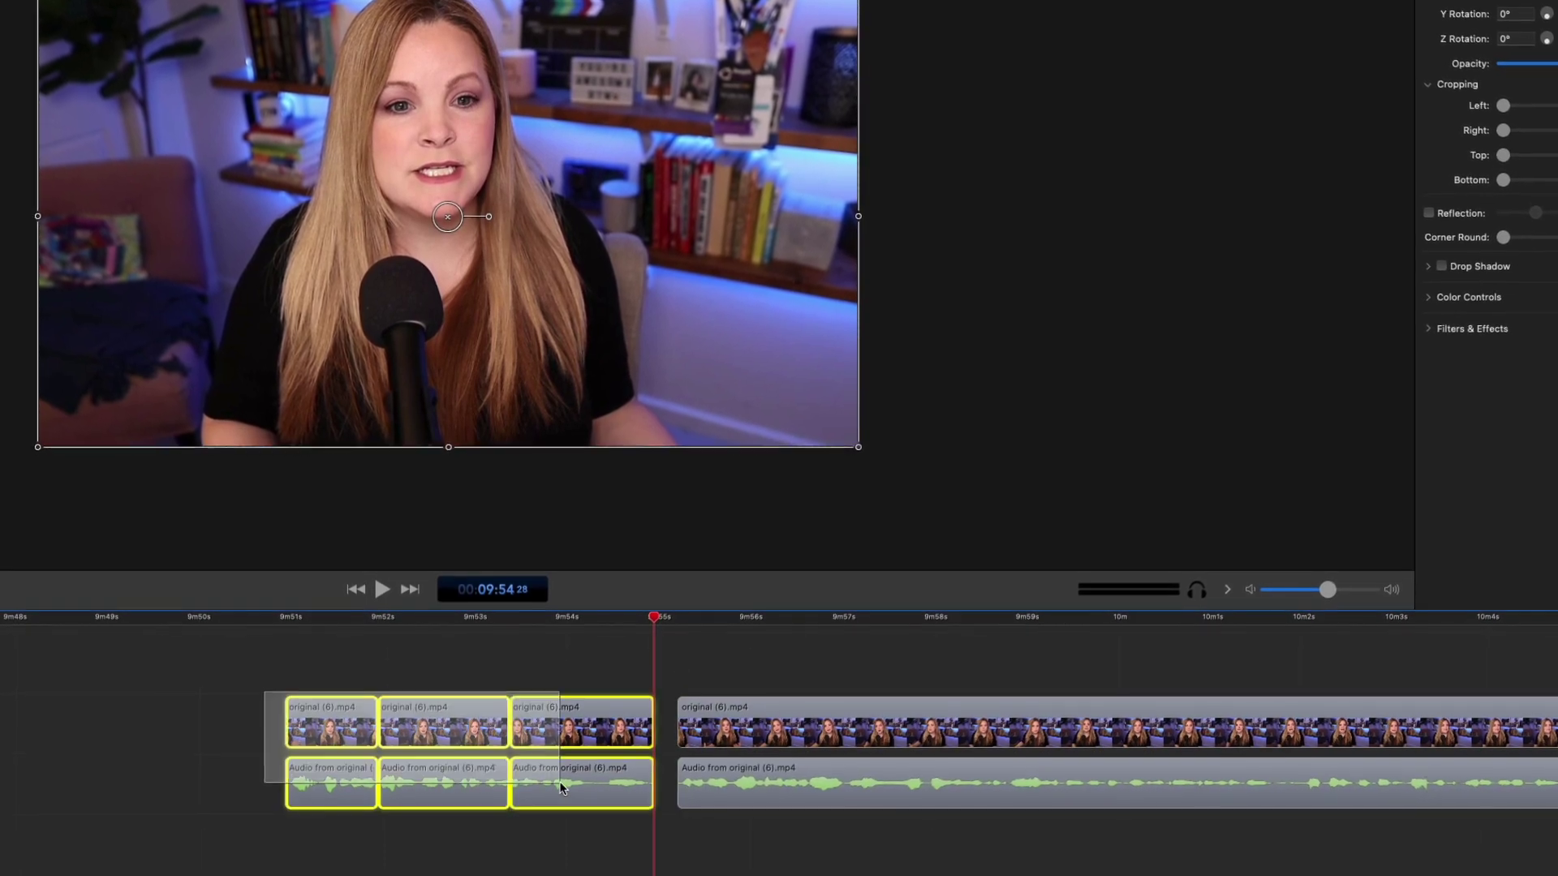
{"action": "left_click_drag", "start_coordinate": [643, 665], "coordinate": [666, 641]}
{"action": "key", "text": "space"}
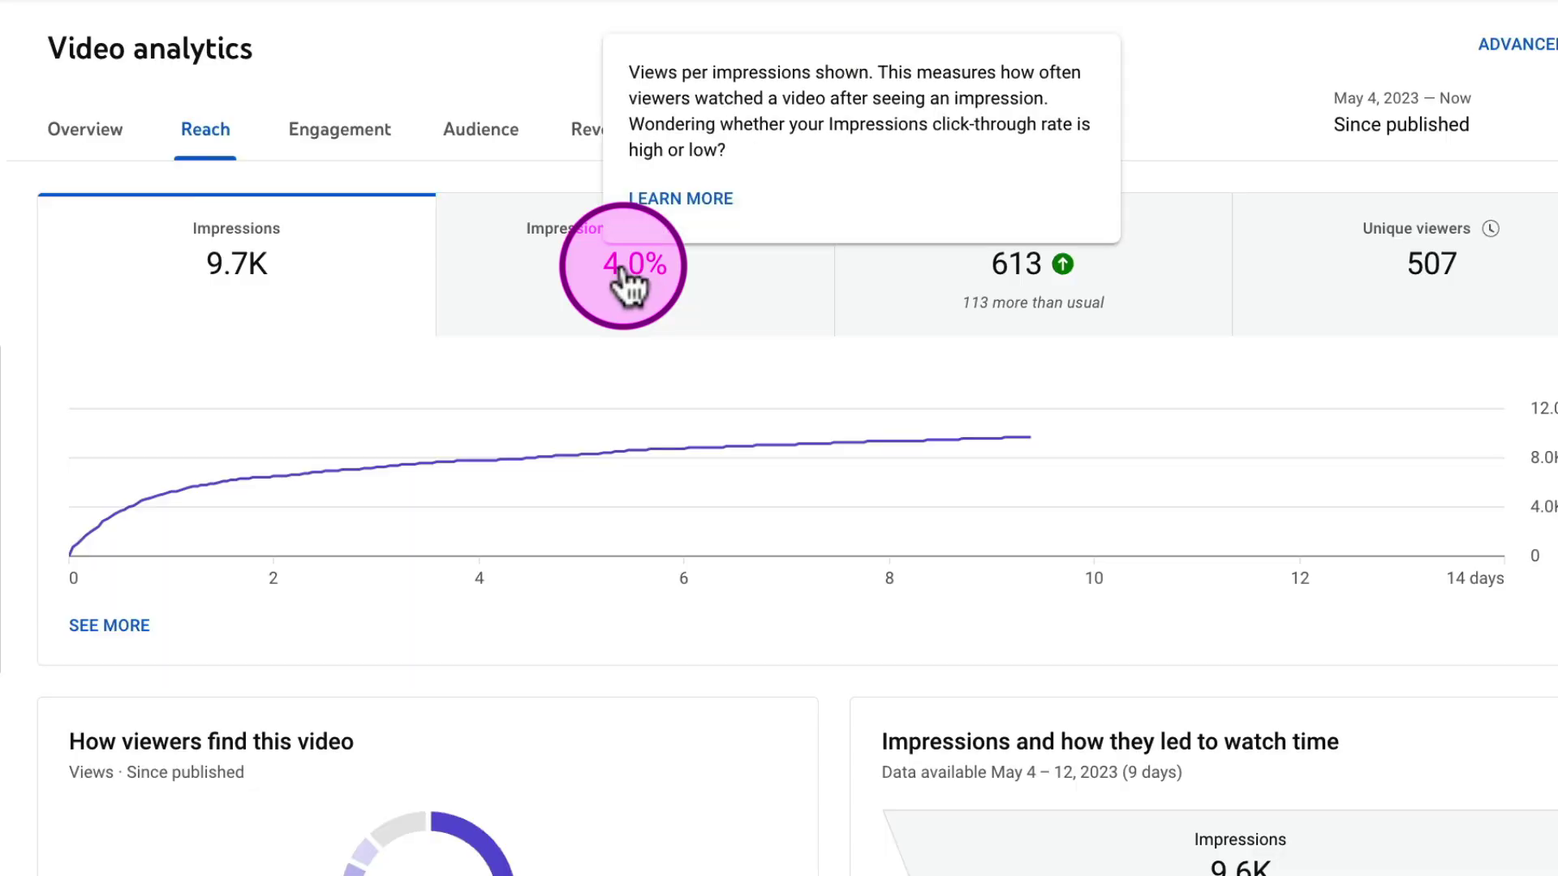
{"action": "left_click", "coordinate": [626, 285]}
Preview the Views, Unique viewers and click-through rate charts in the analytics footage
{"action": "left_click", "coordinate": [1103, 268]}
{"action": "left_click", "coordinate": [1418, 276]}
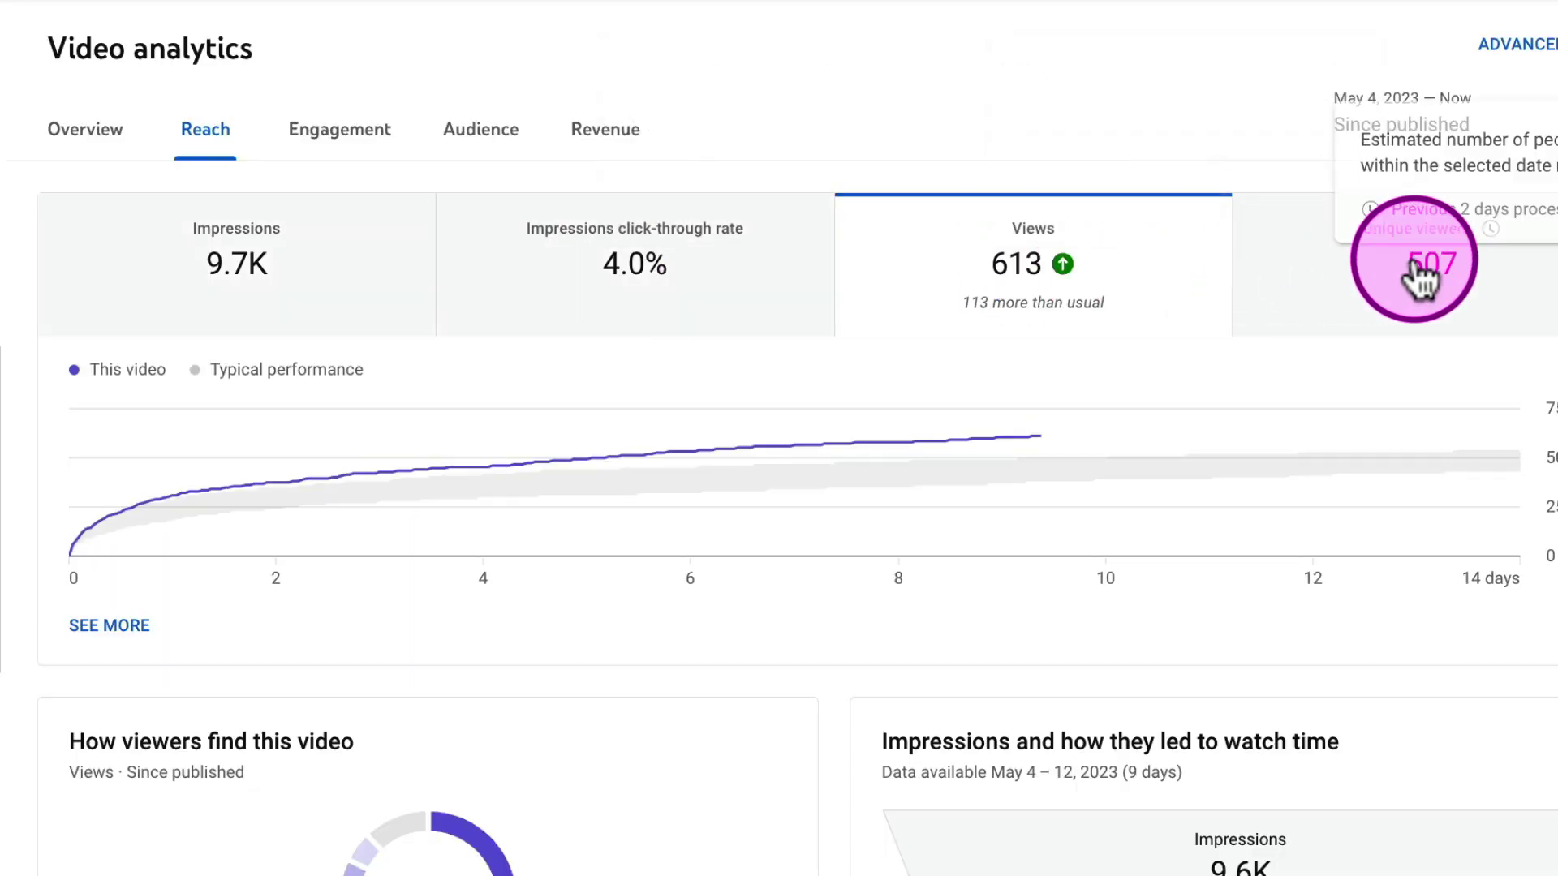
{"action": "left_click", "coordinate": [730, 279]}
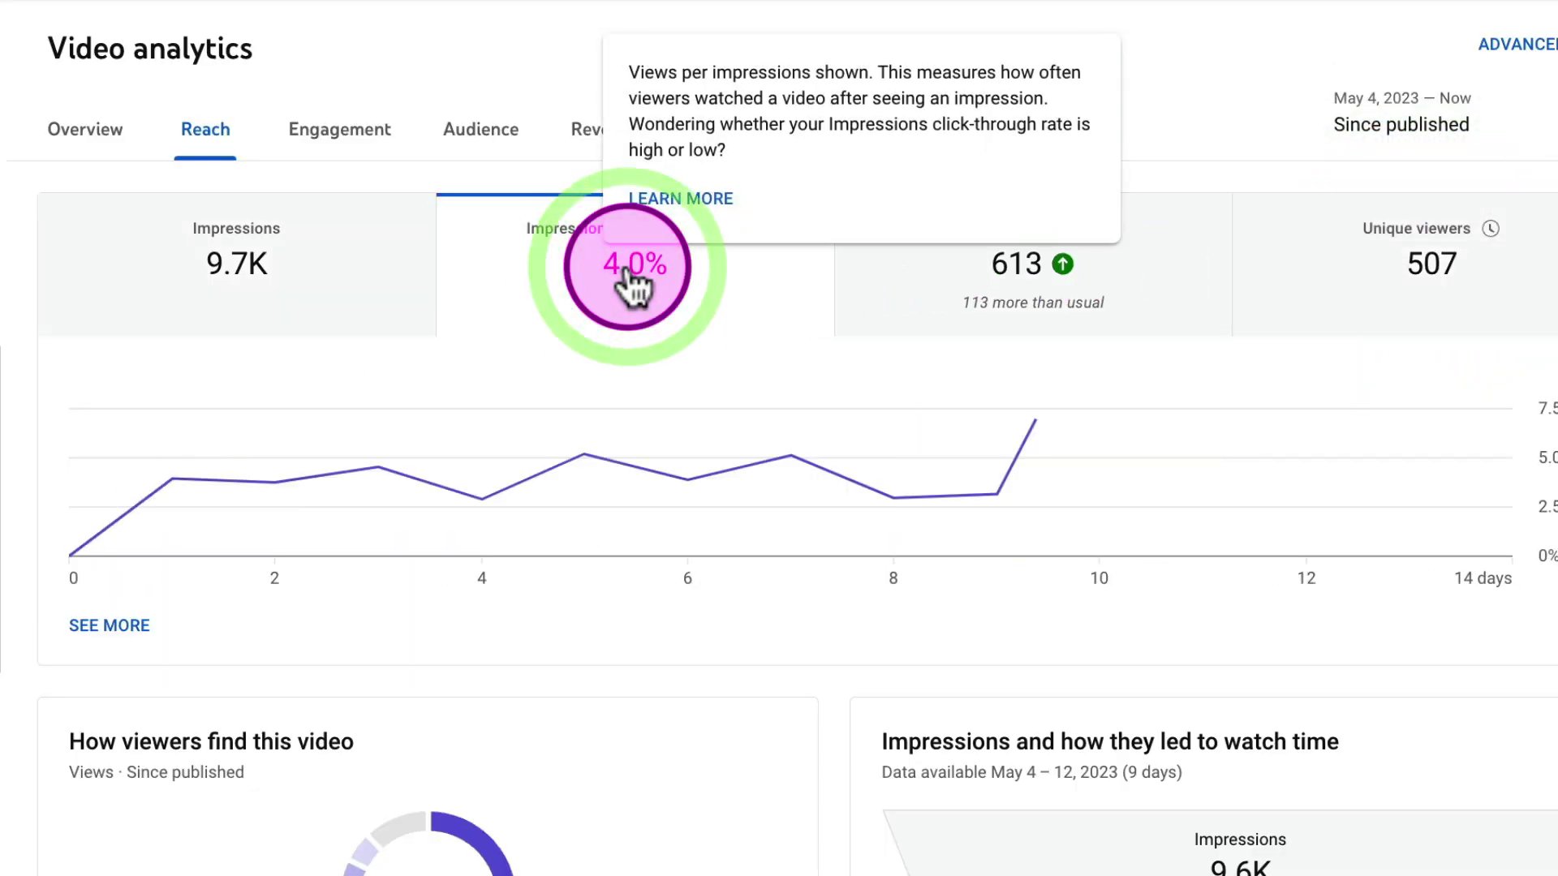
{"action": "mouse_move", "coordinate": [1038, 420]}
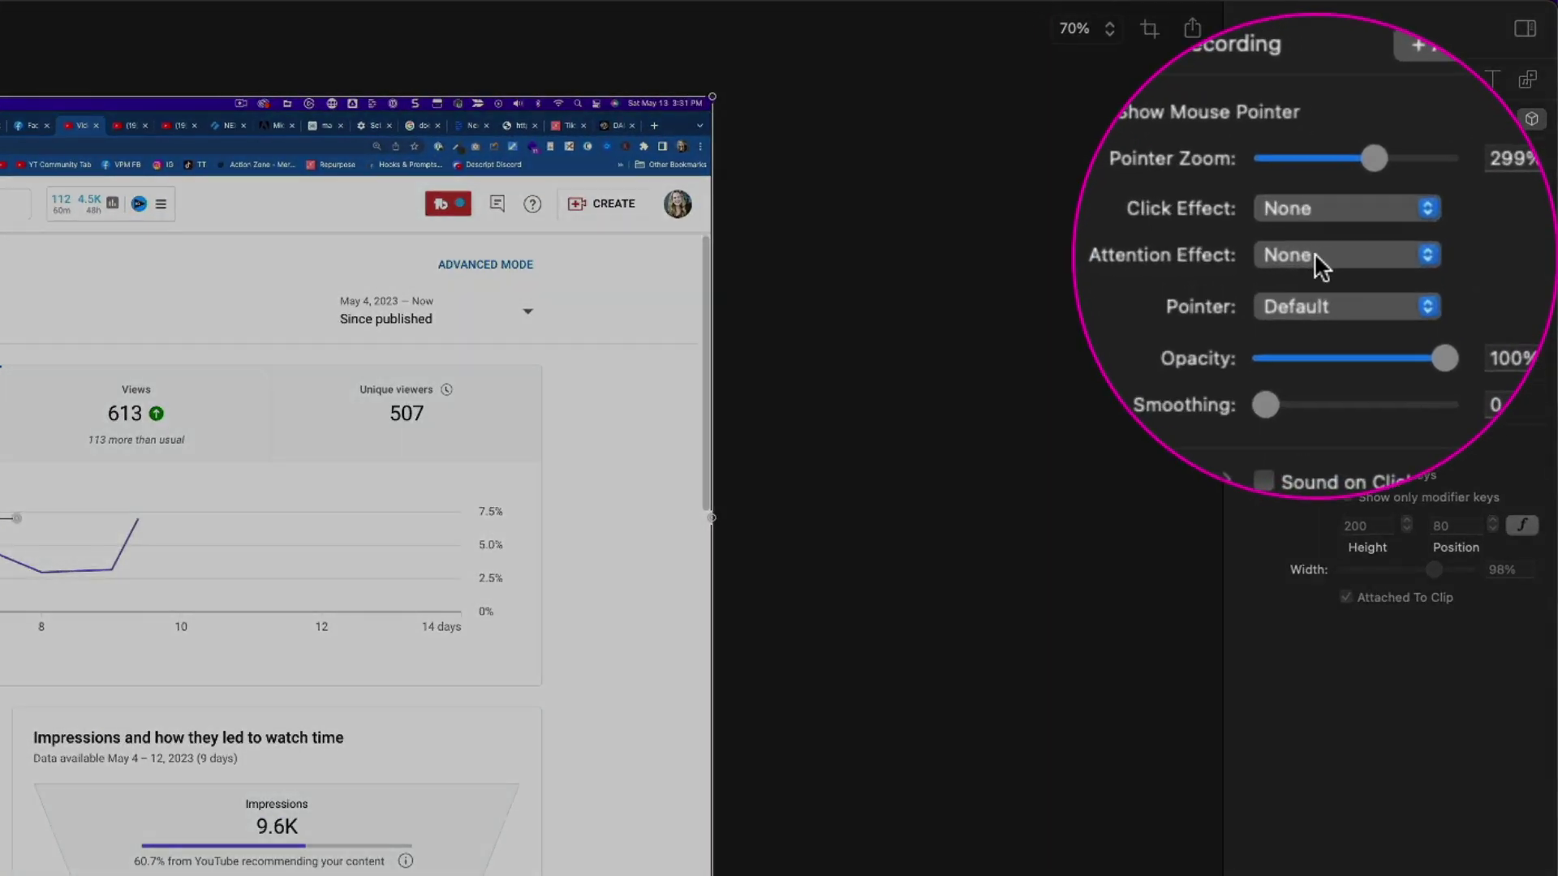
Set Attention Effect to Circle and Click Effect to Radar, enable Sound on Click, and browse for a sound
{"action": "left_click", "coordinate": [1384, 258]}
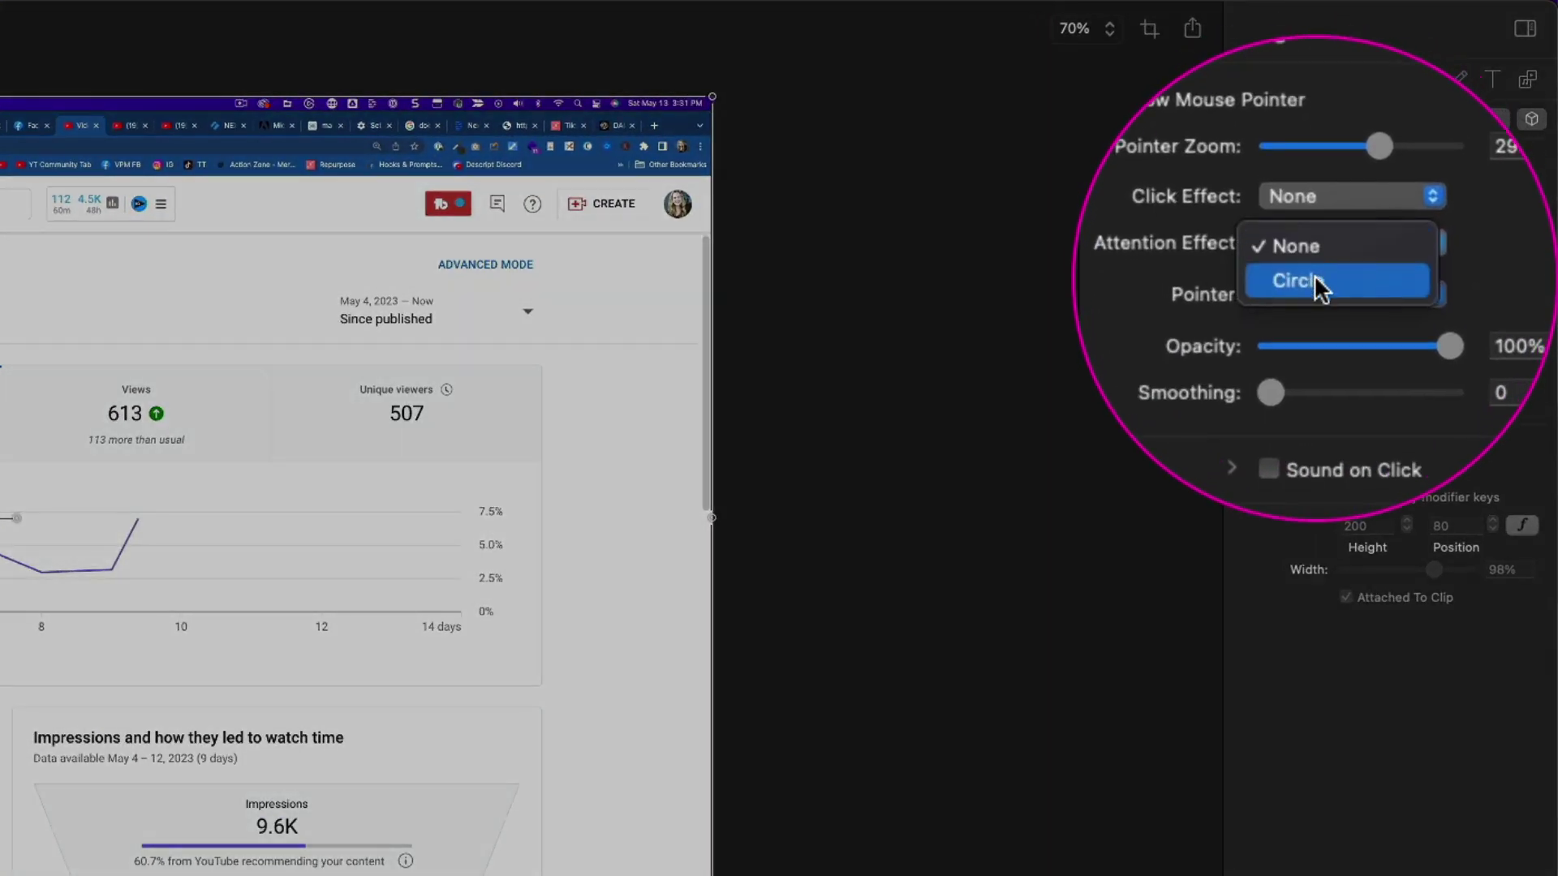
{"action": "left_click", "coordinate": [1379, 275]}
{"action": "left_click", "coordinate": [1319, 232]}
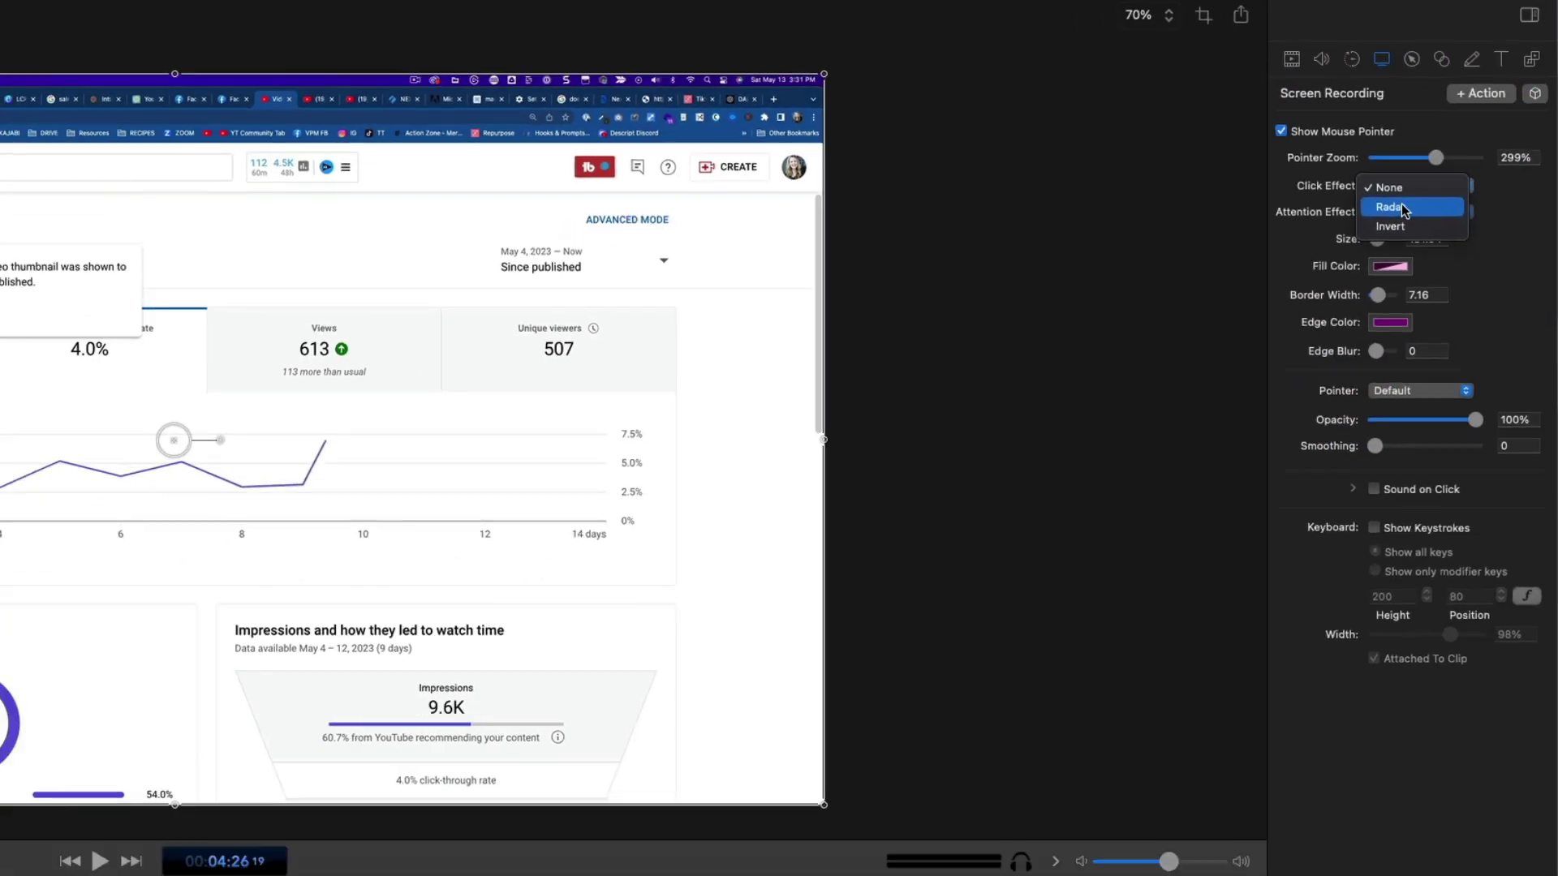
{"action": "left_click", "coordinate": [1315, 257]}
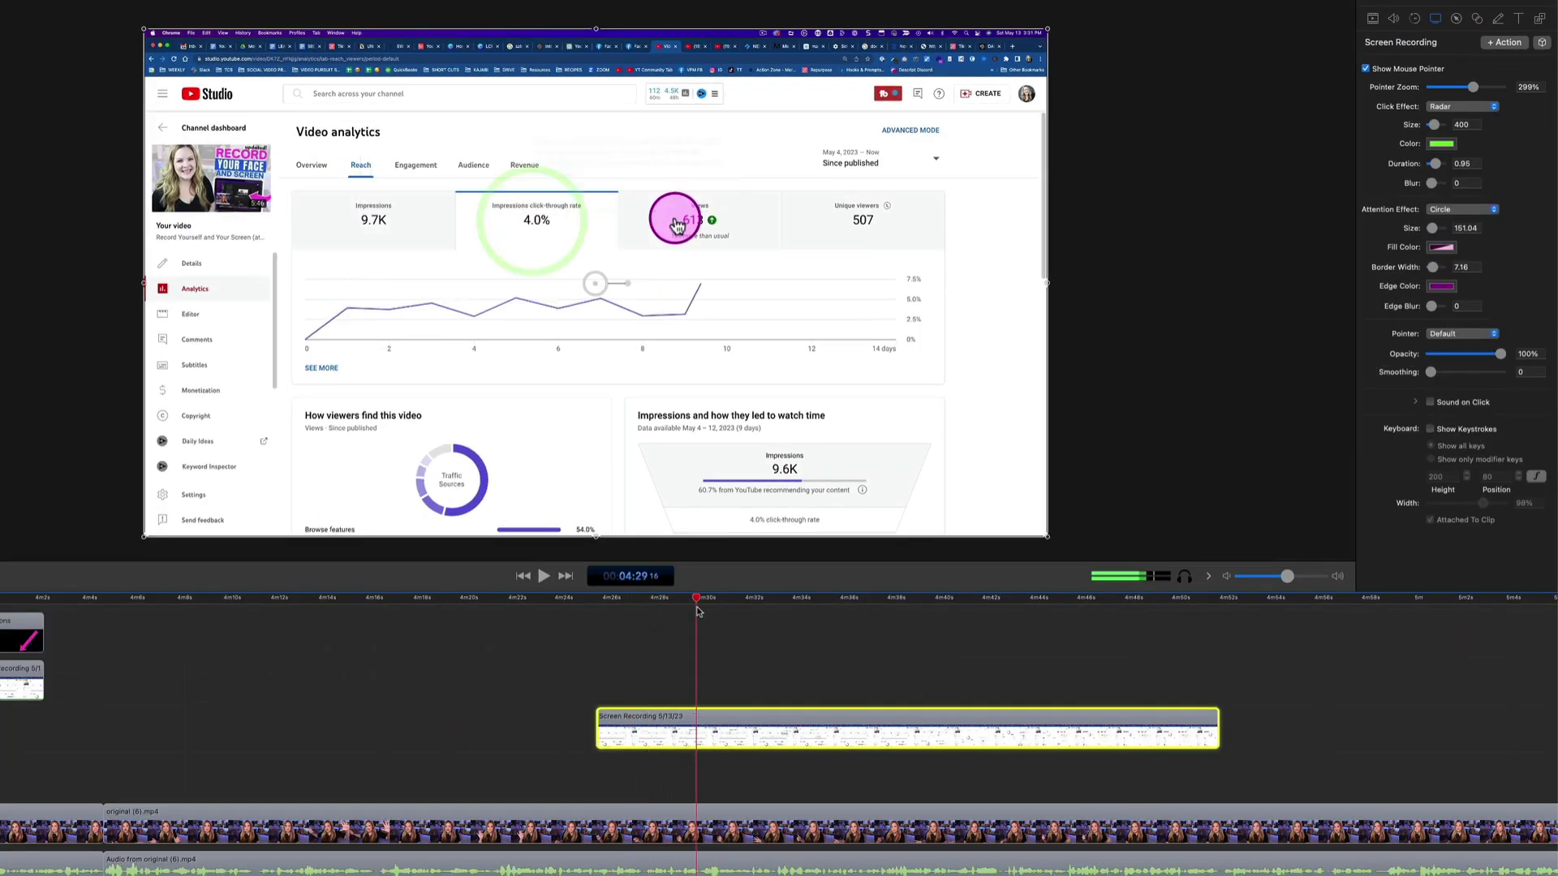
{"action": "left_click", "coordinate": [1430, 402]}
{"action": "left_click", "coordinate": [1460, 442]}
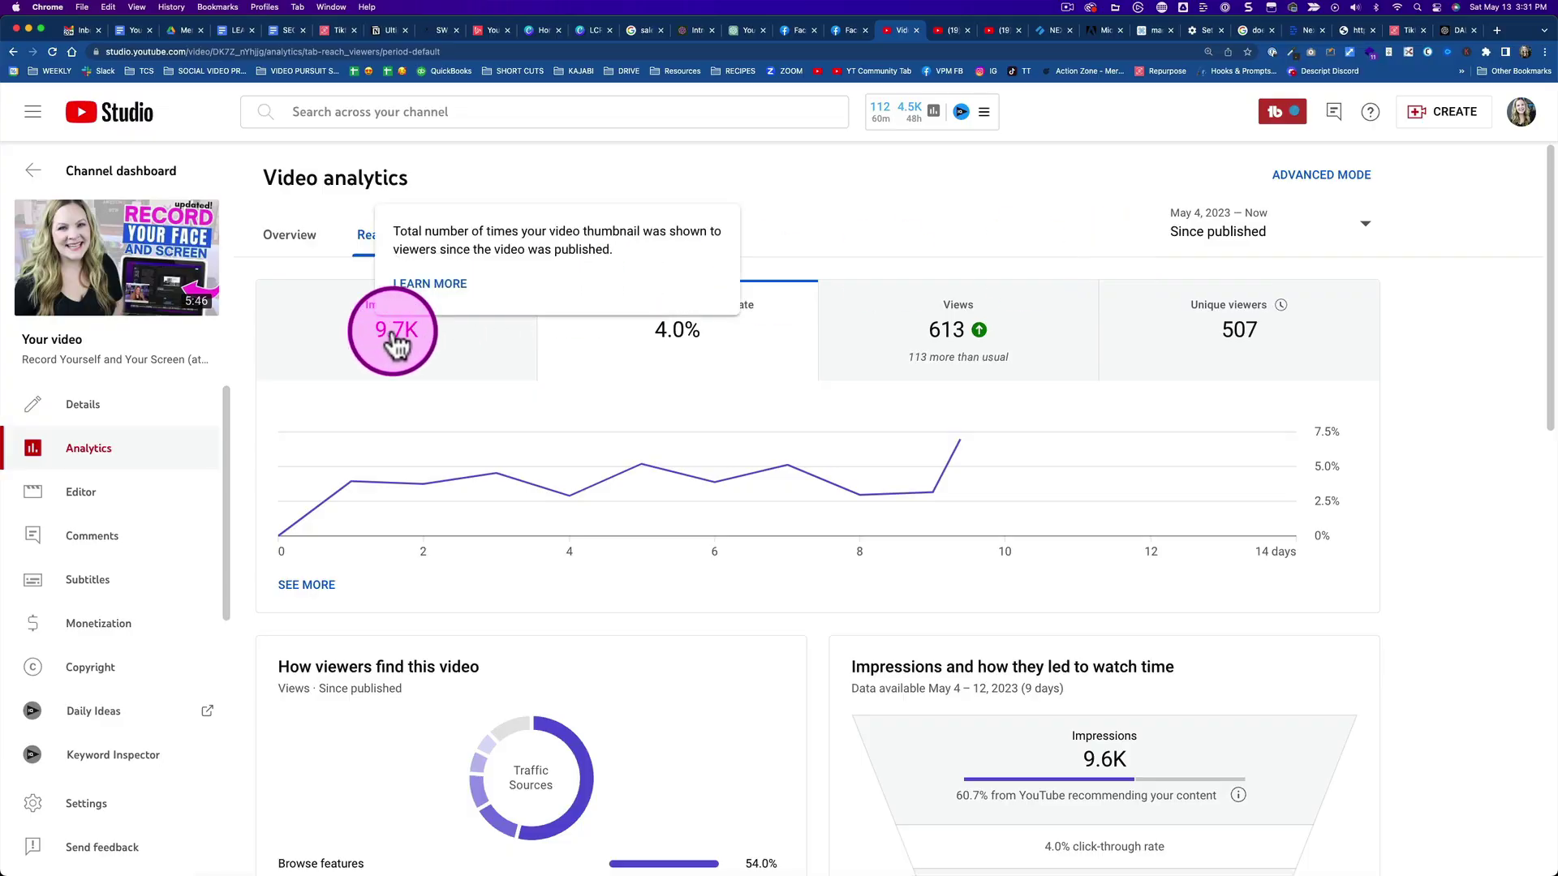
{"action": "left_click", "coordinate": [395, 339]}
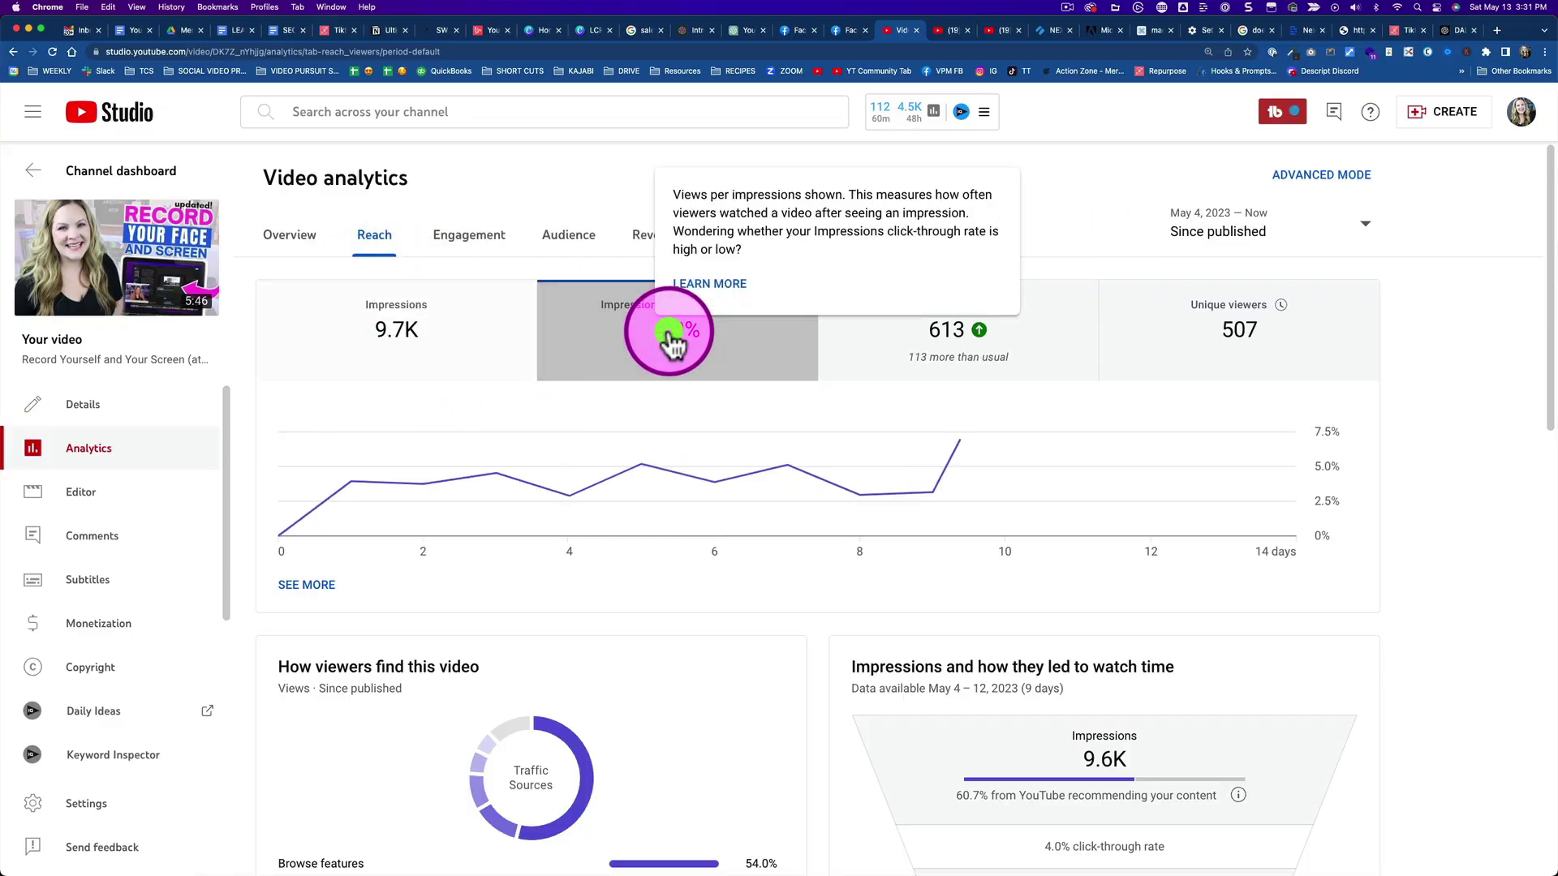
Preview the highlighted clicks on the Views, Unique viewers and click-through rate charts
{"action": "left_click", "coordinate": [951, 339]}
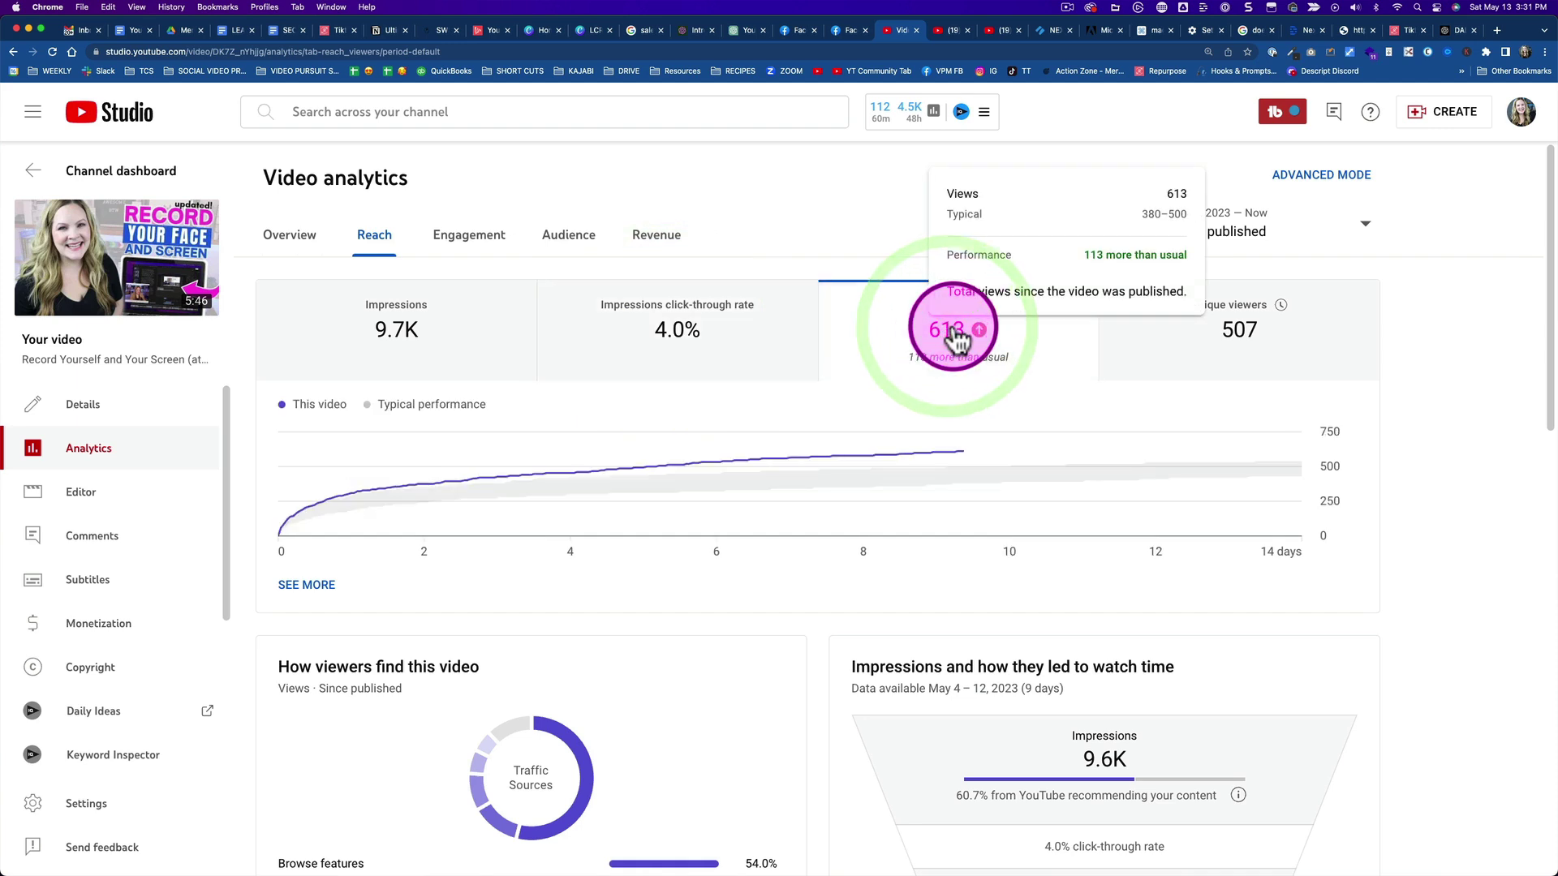
{"action": "left_click", "coordinate": [1229, 334]}
{"action": "left_click", "coordinate": [673, 336]}
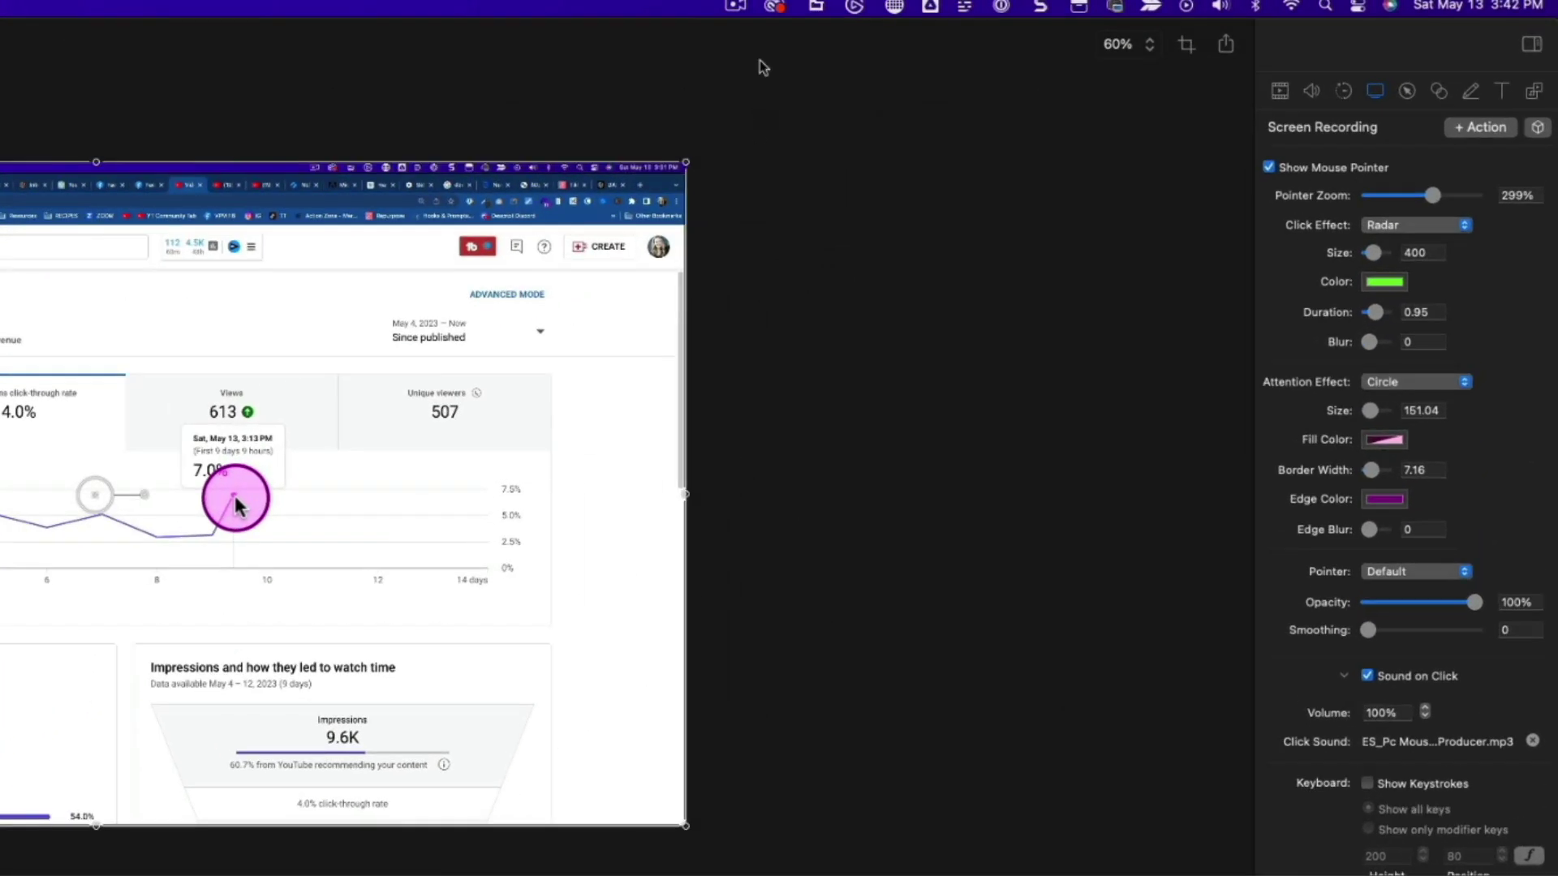
Bring up ScreenFlow's menu-bar recording controls for a new recording
{"action": "left_click", "coordinate": [737, 7]}
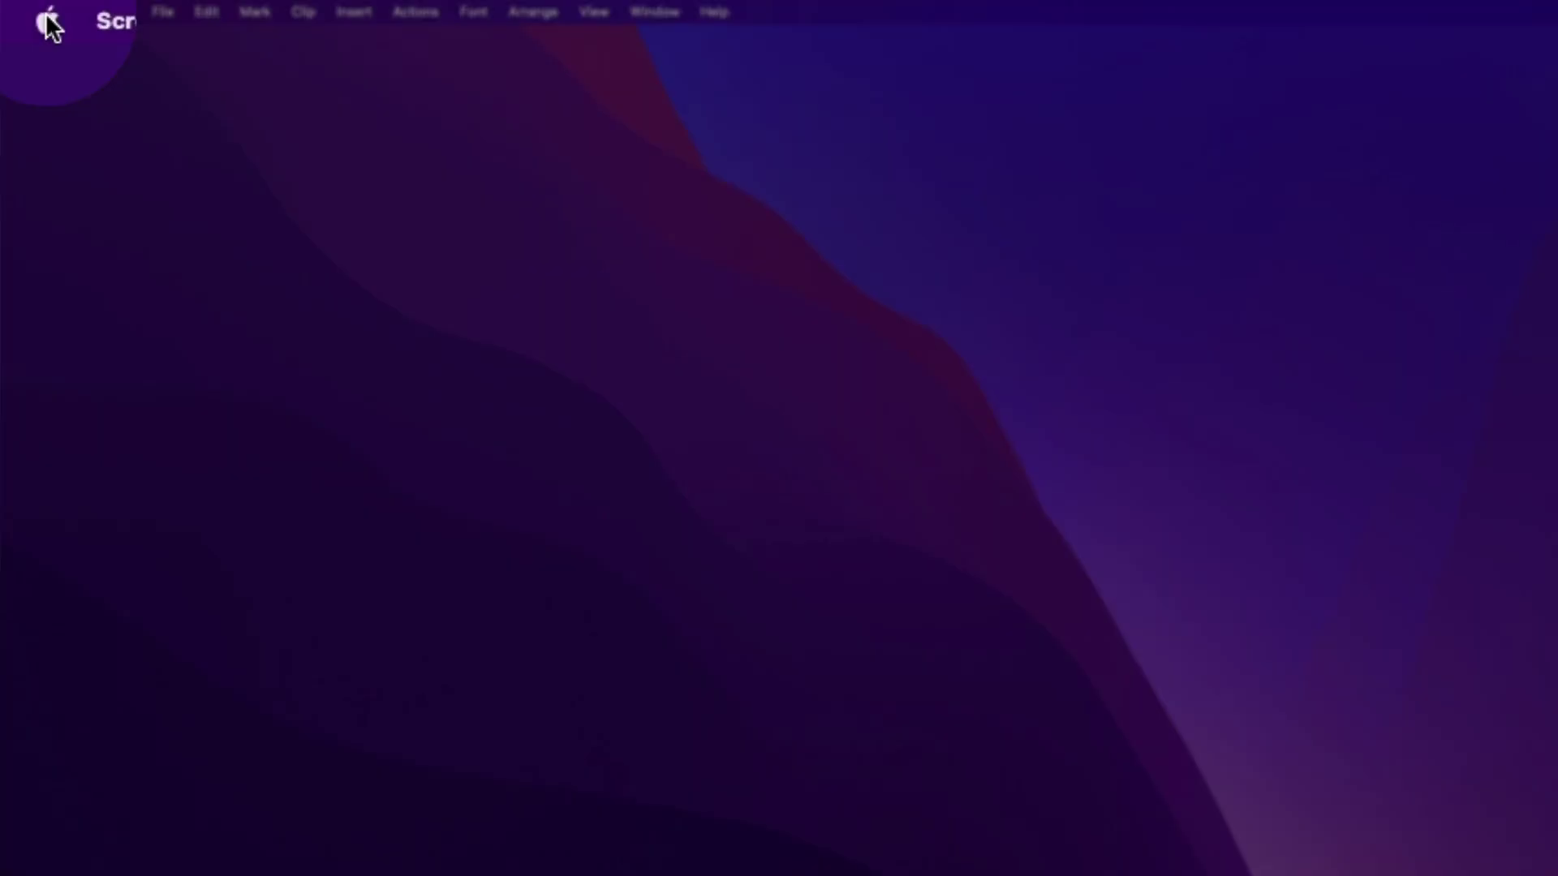
Open About This Mac from the Apple menu and show its Displays information
{"action": "left_click", "coordinate": [28, 13]}
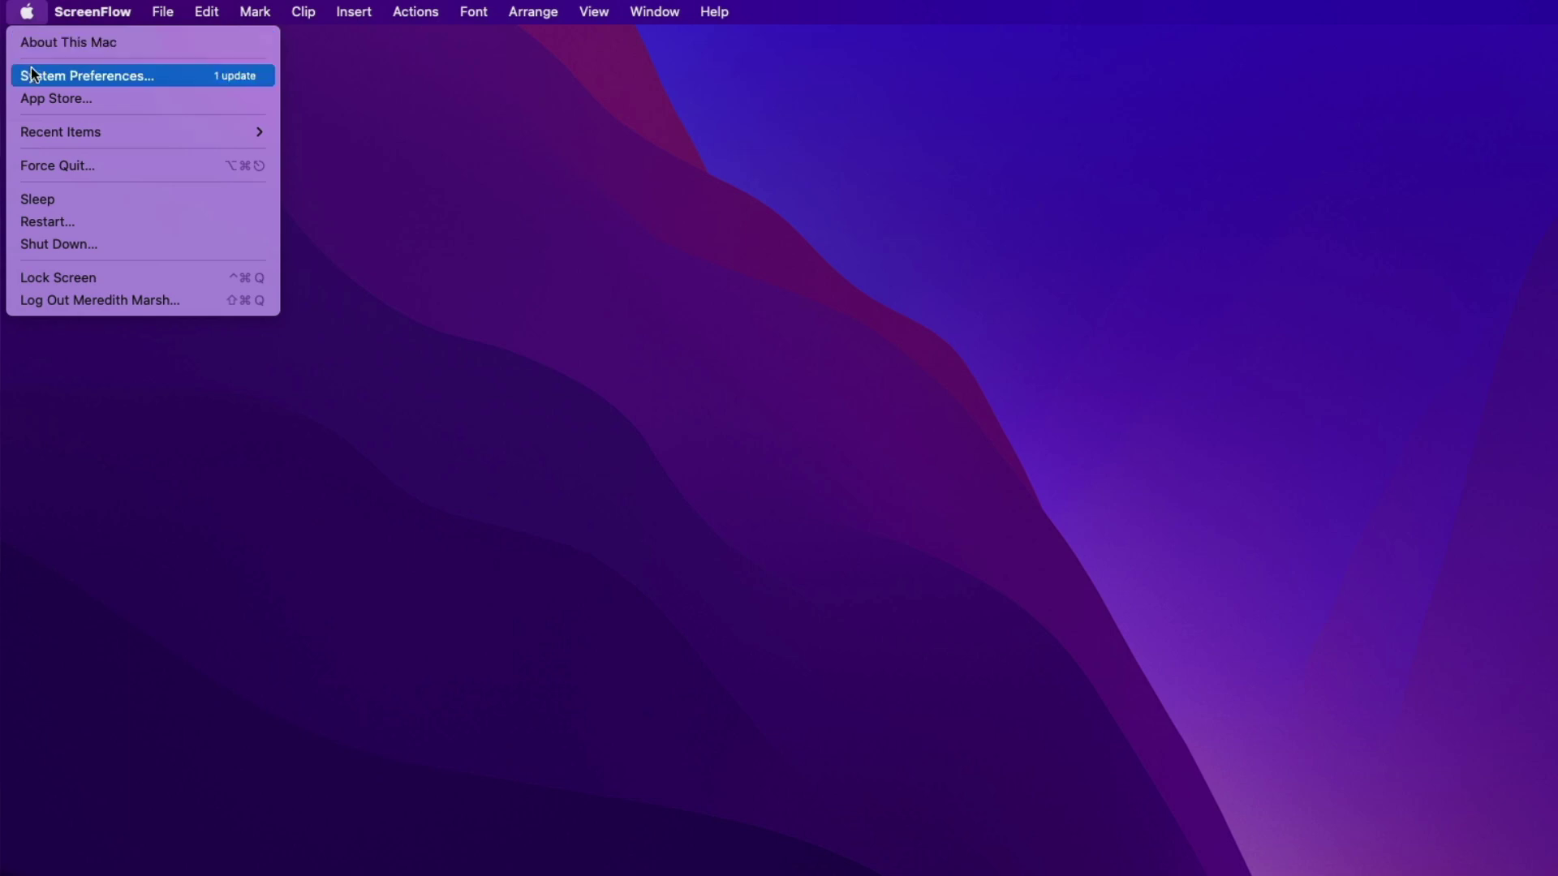
{"action": "left_click", "coordinate": [32, 47]}
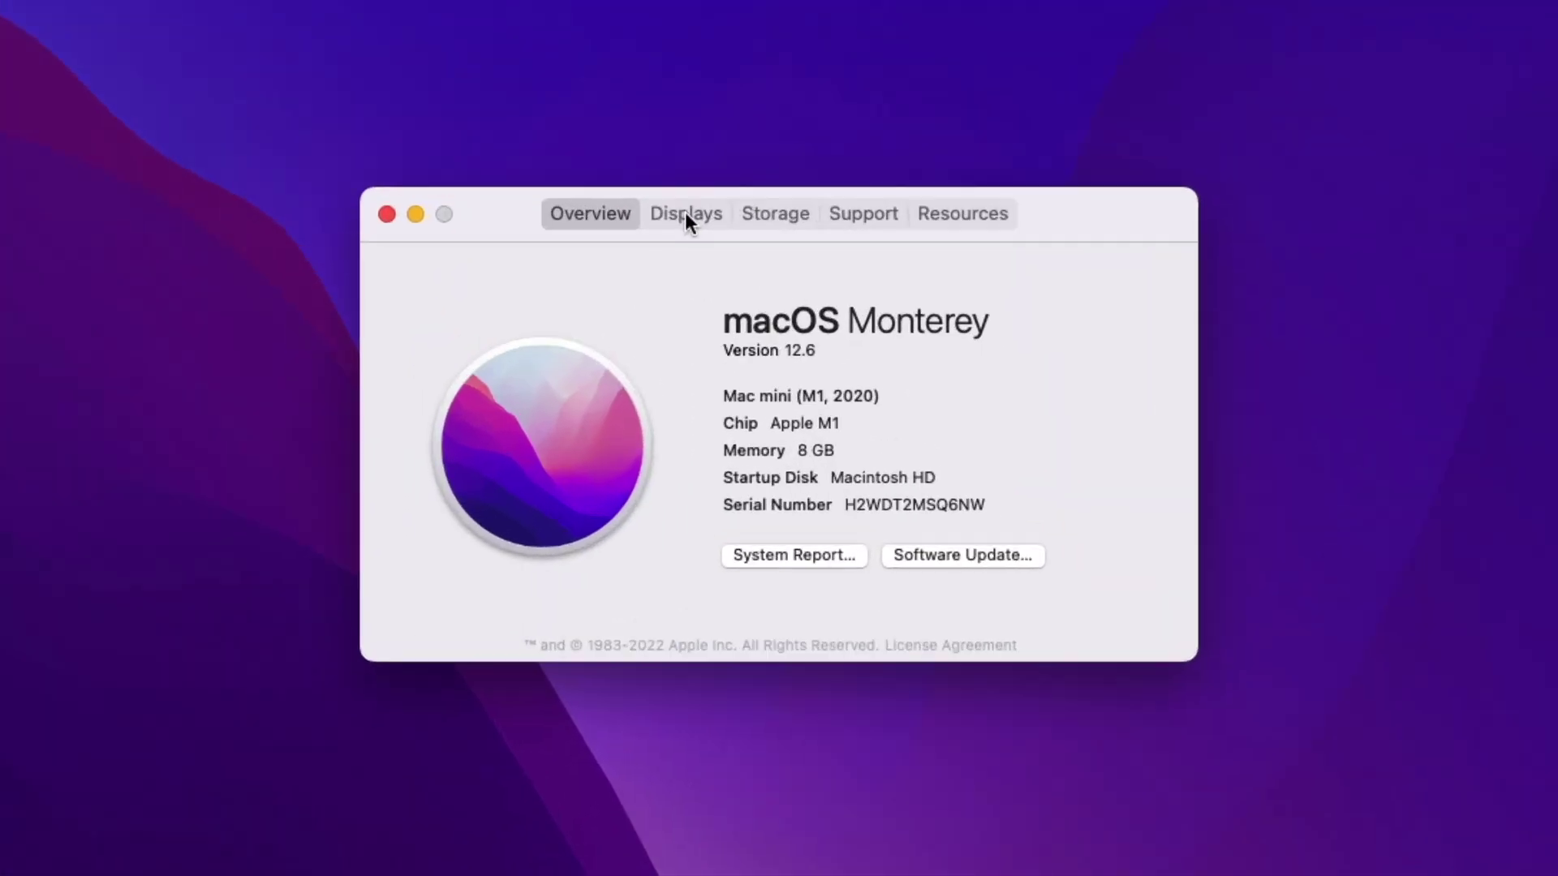
{"action": "left_click", "coordinate": [685, 212]}
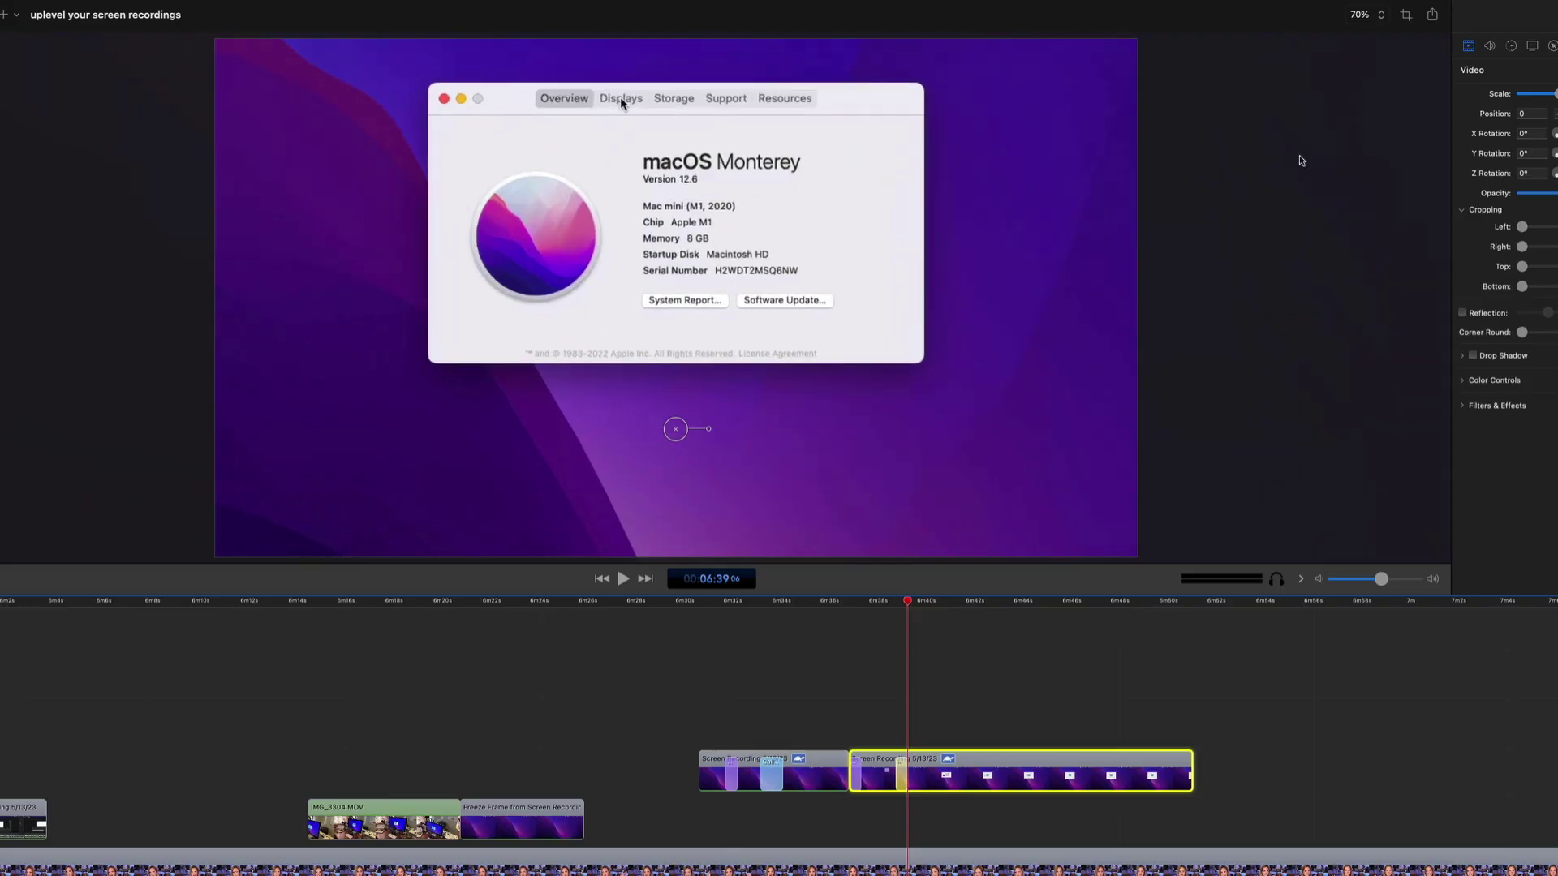
Play back the new About This Mac screen recording from the preview
{"action": "left_click", "coordinate": [1301, 160]}
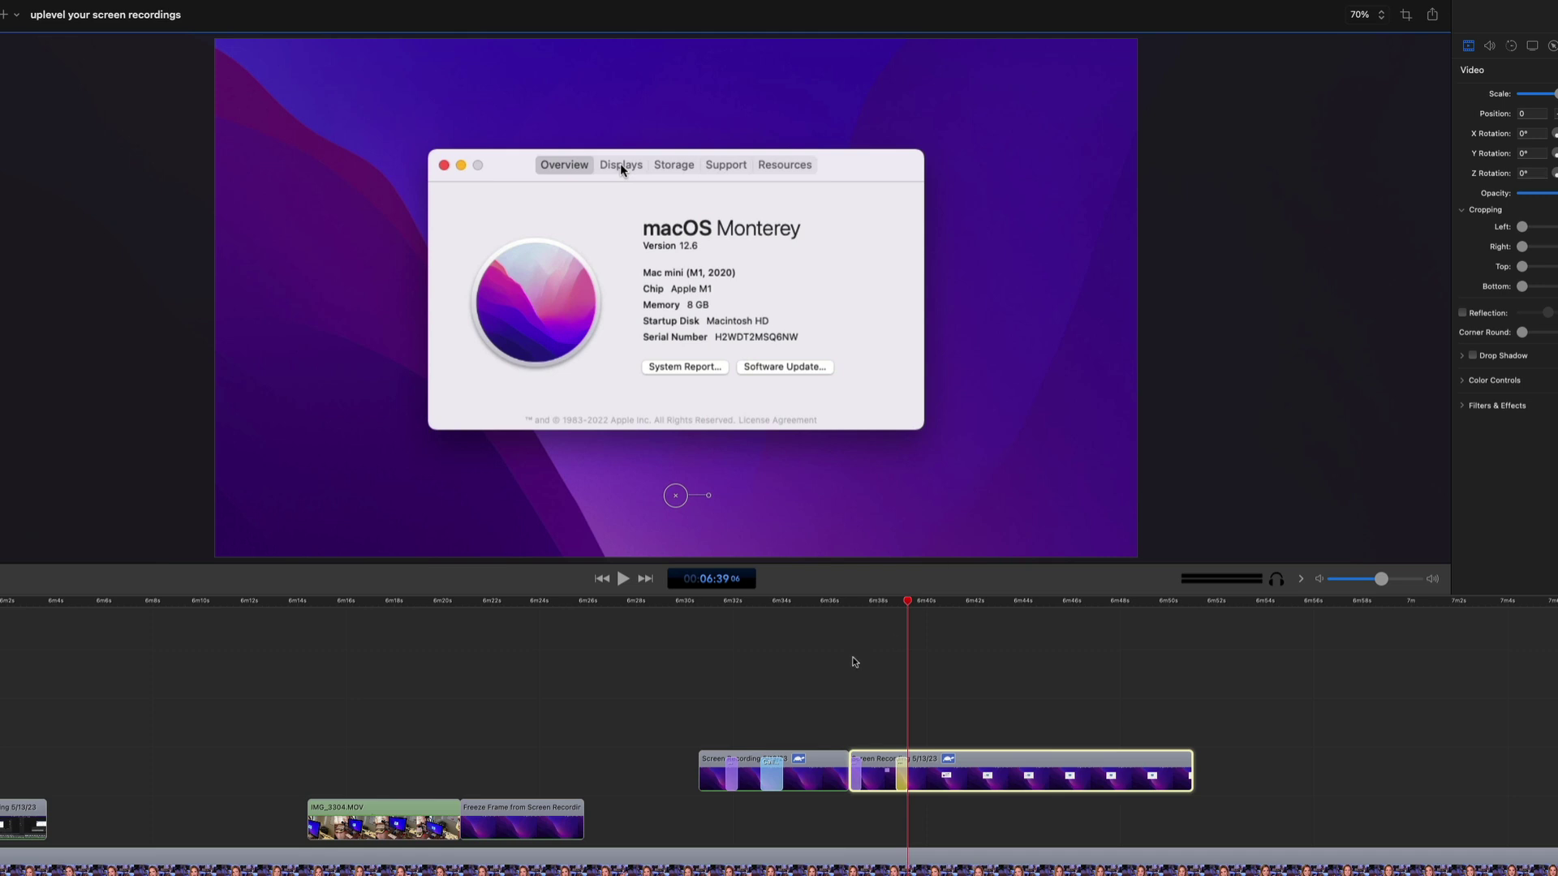
{"action": "key", "text": "space"}
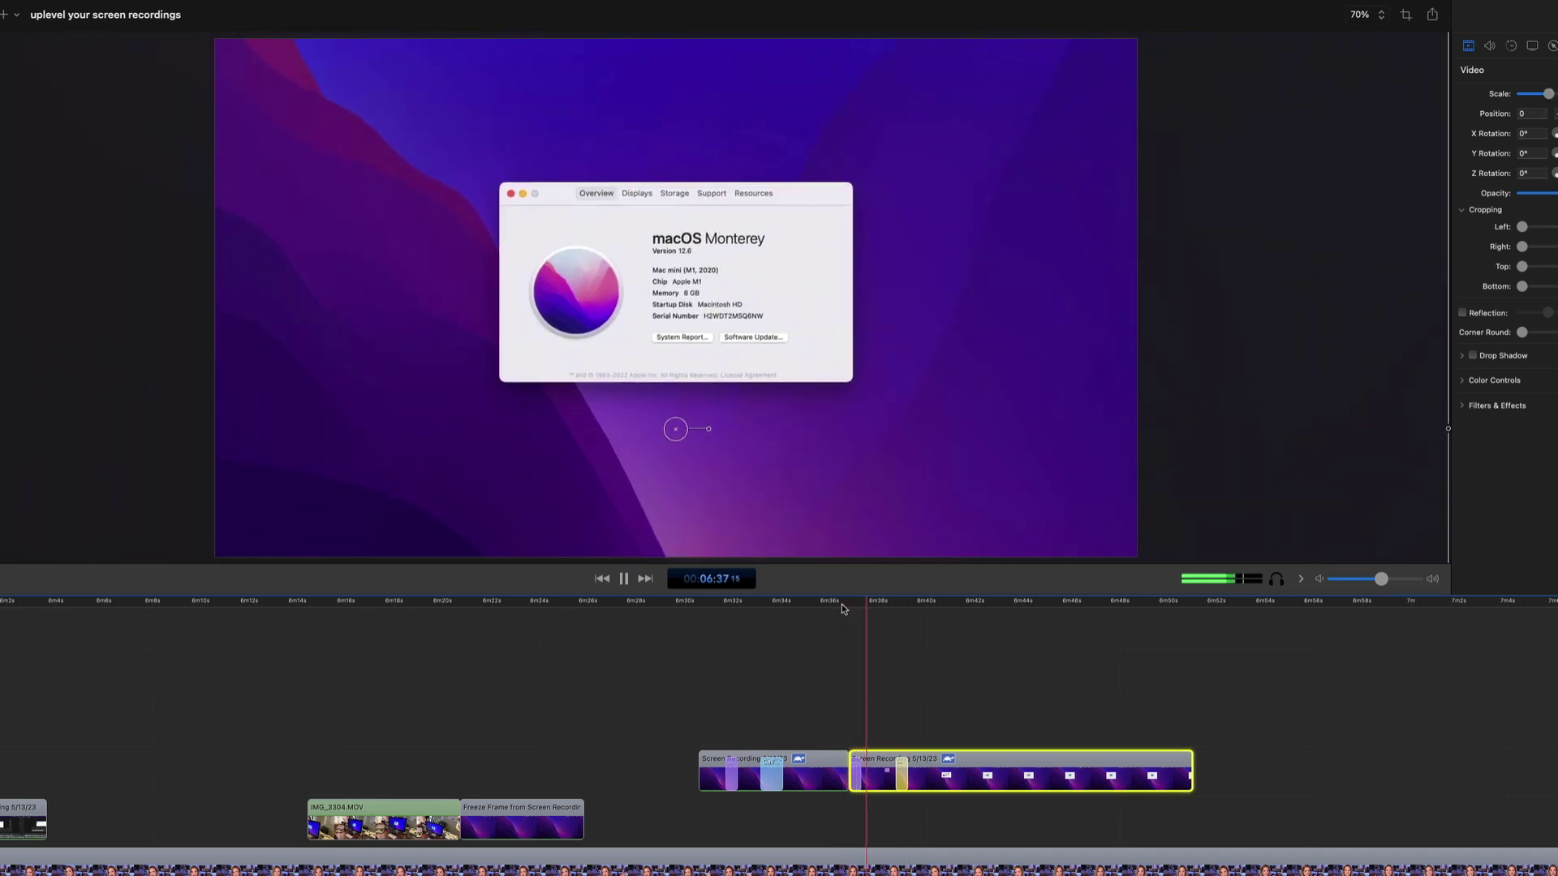